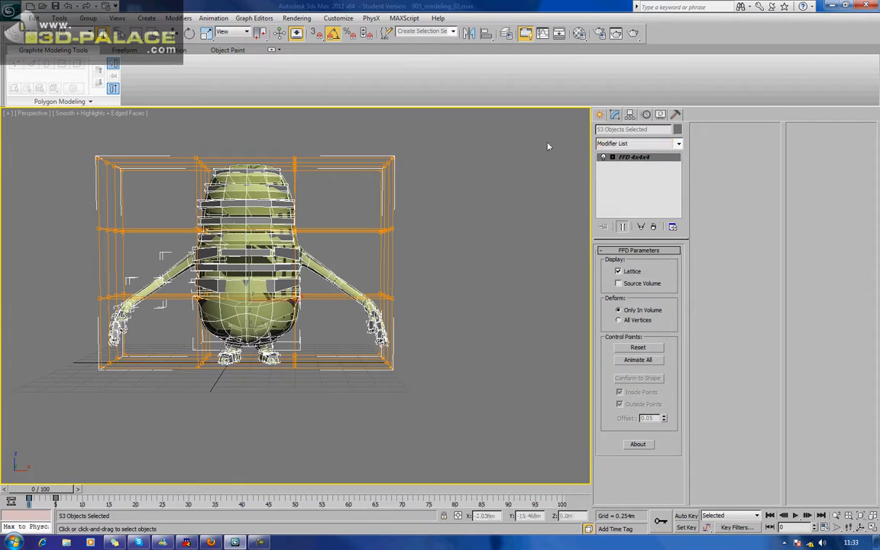
- Lower the upper-middle row of FFD control points across the character by about 0.37 m
mouse_move(351, 156)
middle_mouse_down("alt")
mouse_move(398, 181)
mouse_move(433, 163)
middle_mouse_up("alt")
key("1")
left_click_drag(119, 223, 353, 244)
key("w")
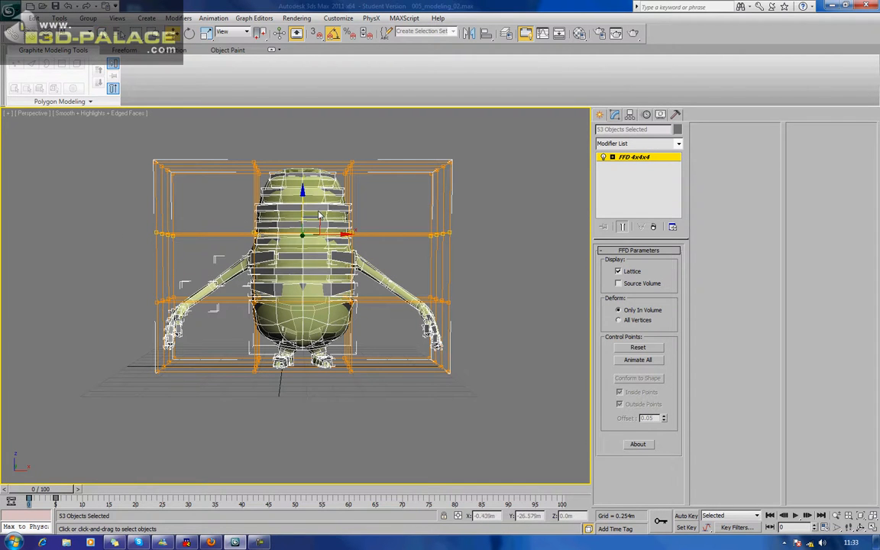
left_click_drag(302, 191, 302, 230)
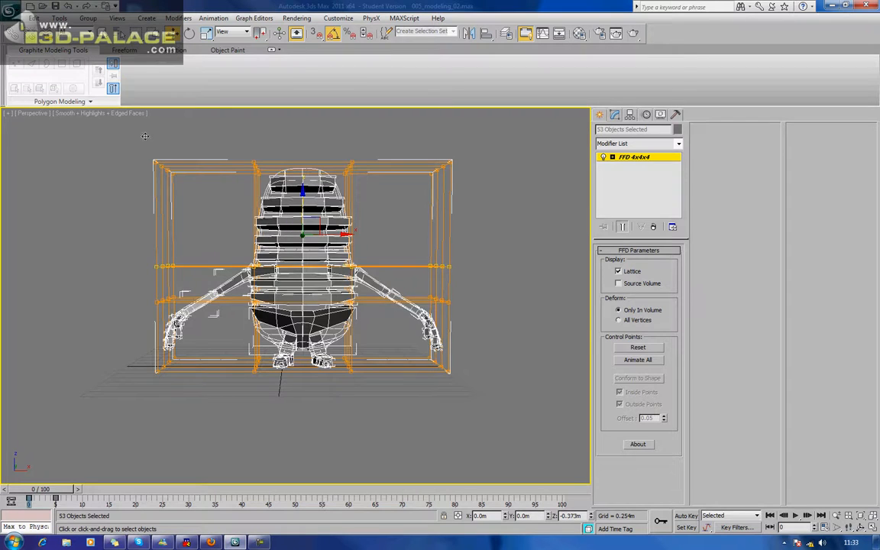
- Select the top row of FFD control points and lower it slightly to shorten the head
left_click_drag(116, 143, 481, 205)
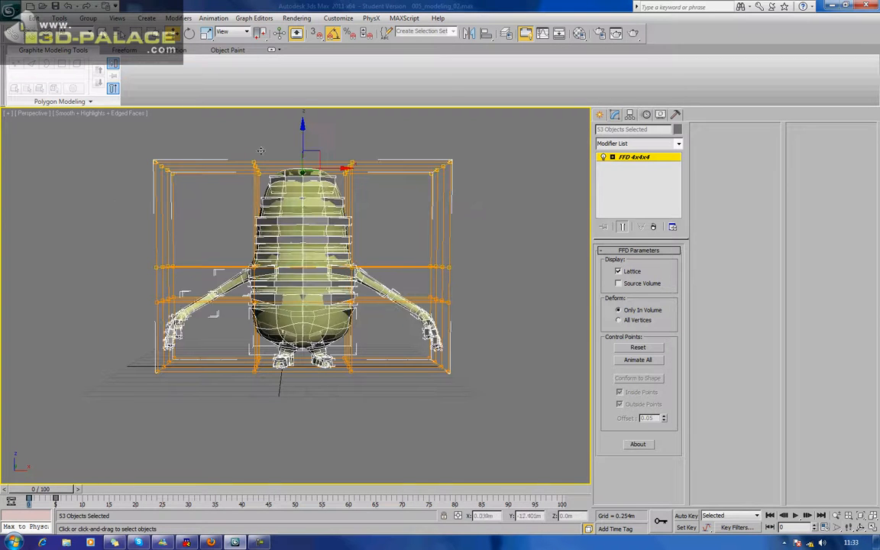
left_click_drag(302, 137, 301, 156)
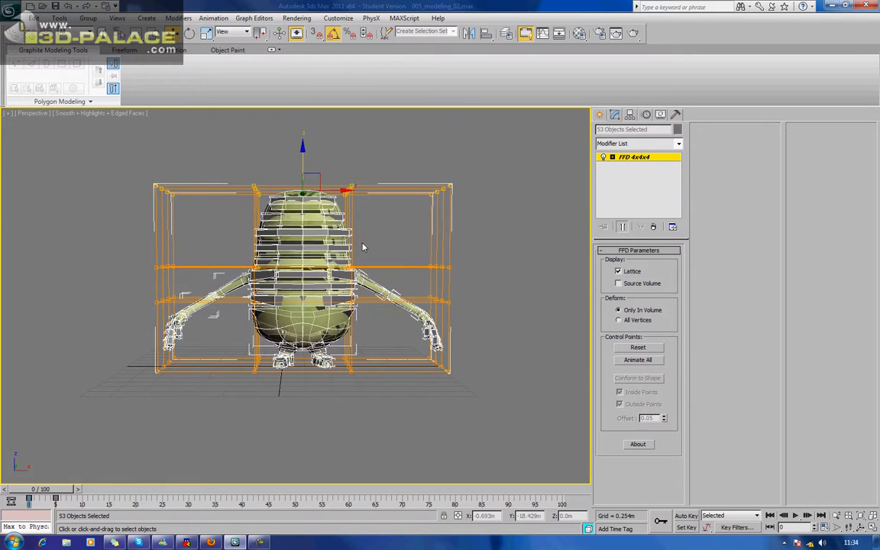
- Try stretching the character's head far upward with the top row of FFD control points, and undo it
middle_click_drag(353, 174, 362, 246)
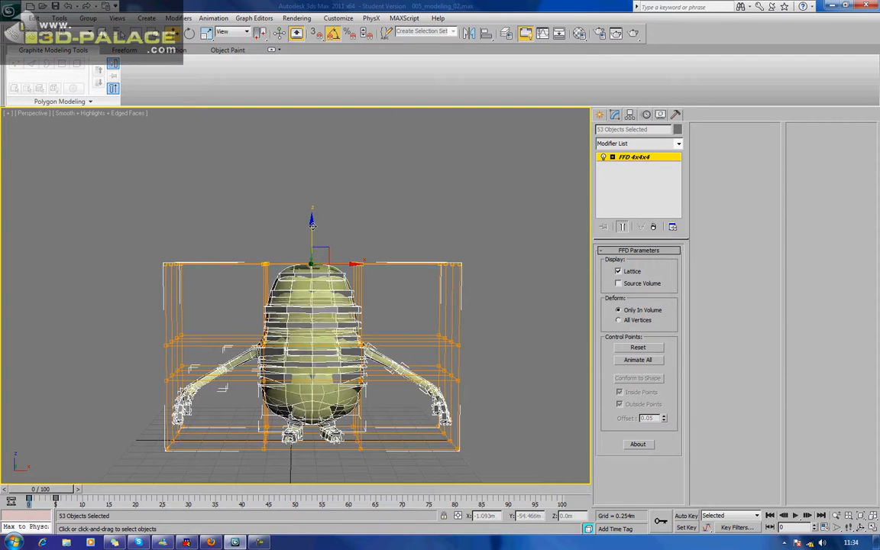
left_click_drag(317, 154, 317, 117)
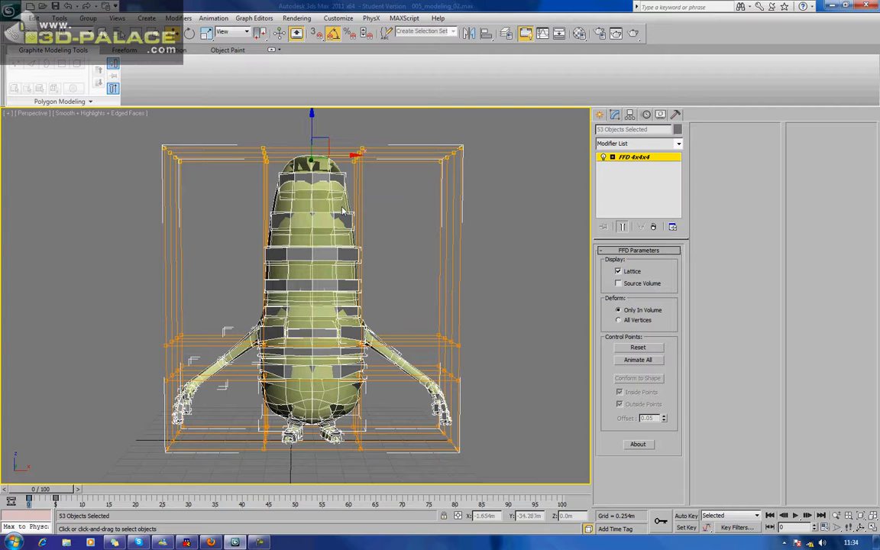
key("ctrl+z")
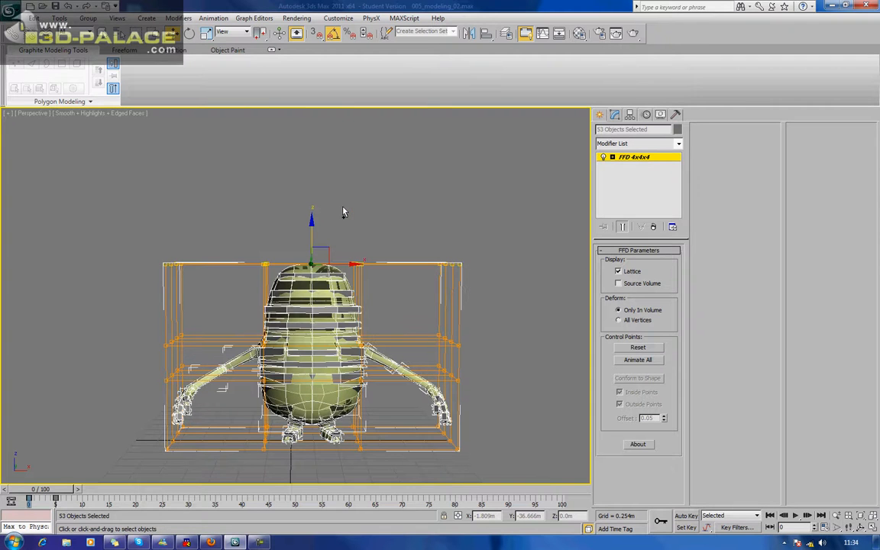
- Advance the timeline to frame 5
mouse_move(333, 178)
middle_mouse_down()
mouse_move(332, 168)
mouse_move(310, 262)
mouse_move(294, 205)
middle_mouse_up()
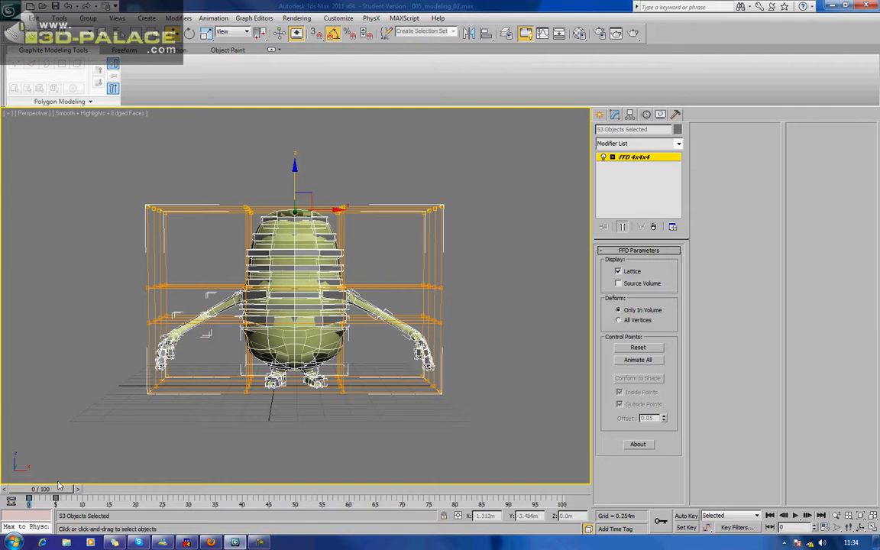
left_click_drag(58, 485, 82, 494)
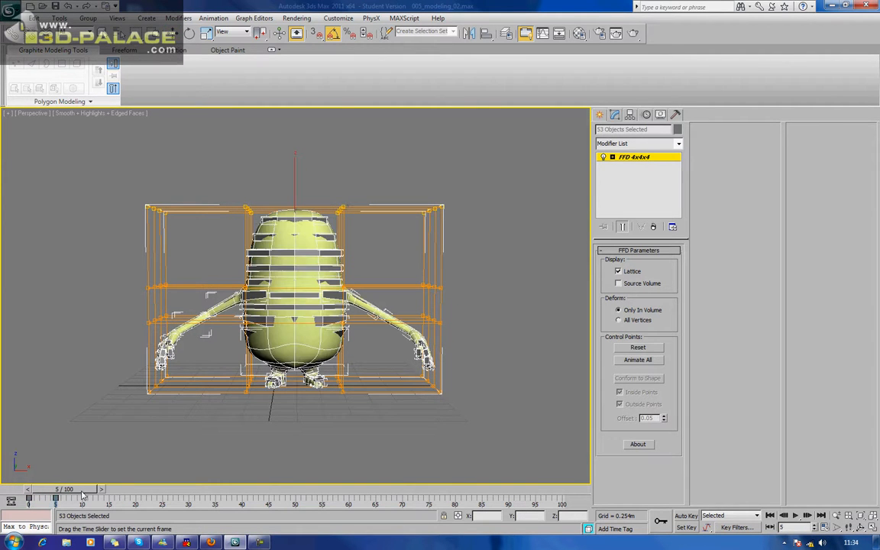
- Try converting all the selected character parts to Editable Poly, and undo the conversion
right_click(259, 278)
mouse_move(290, 375)
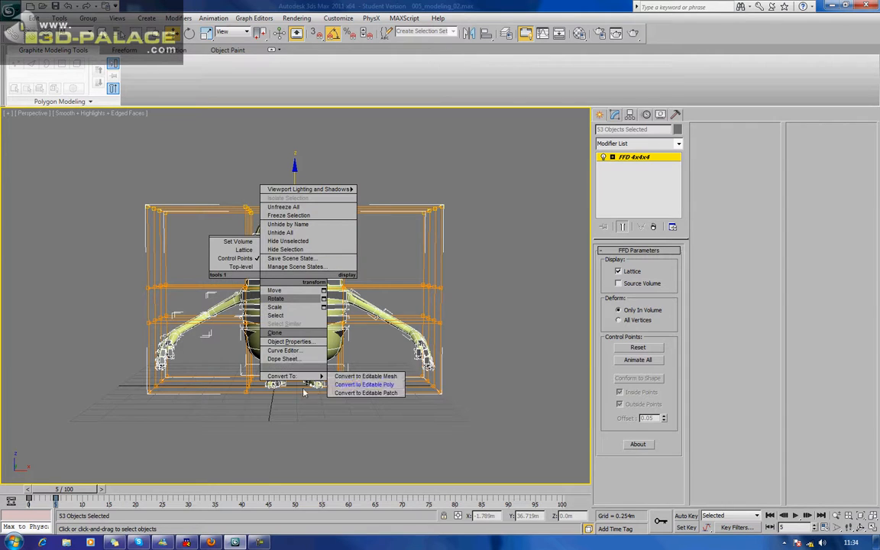
left_click(356, 385)
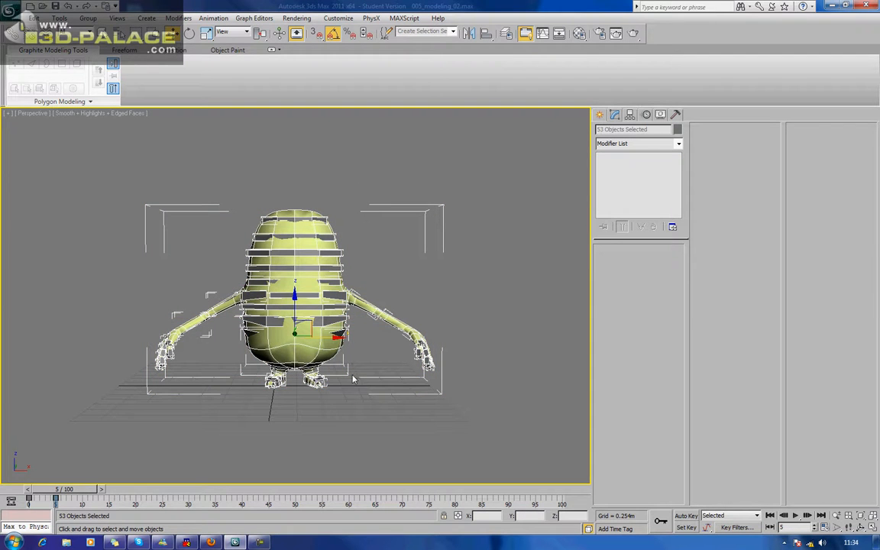
scroll(303, 358, "up", 5)
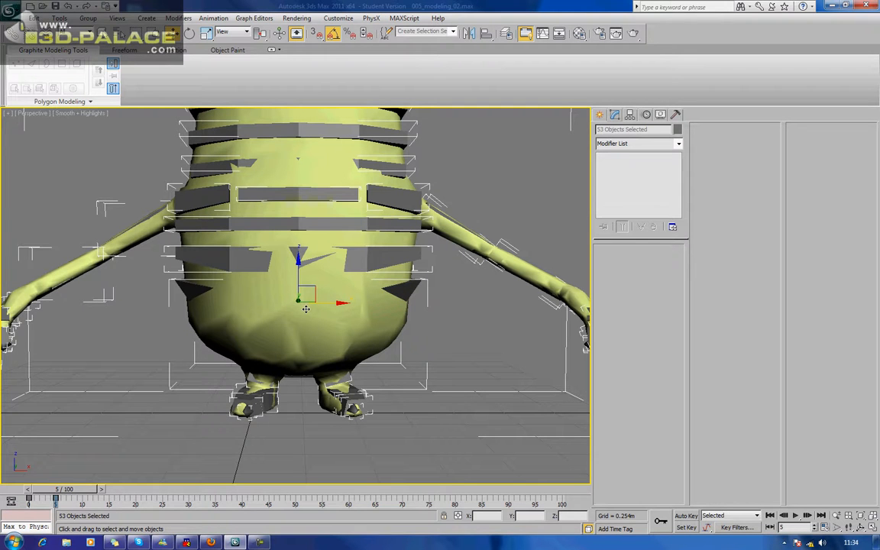
scroll(309, 281, "down", 2)
key("ctrl+z")
scroll(305, 294, "down", 5)
scroll(302, 304, "down", 1)
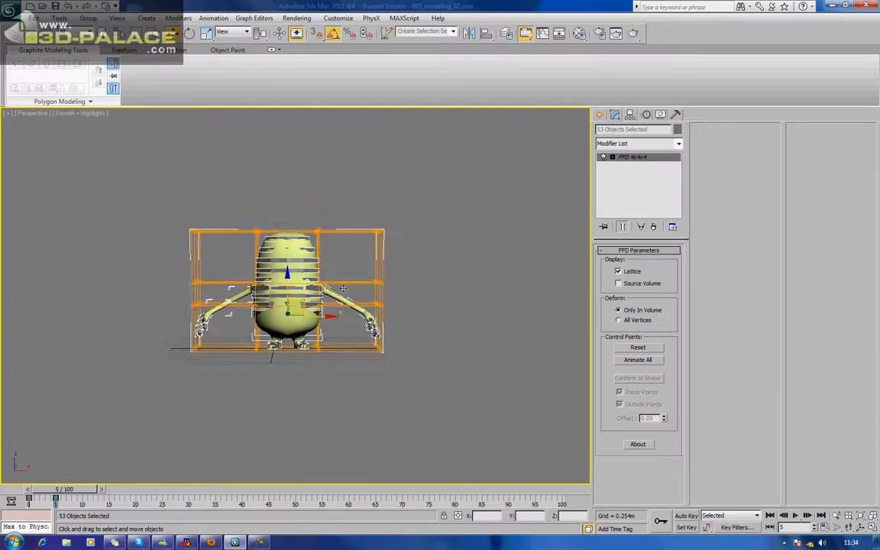
- Clear the selection and select only the character's green body mesh
left_click(409, 228)
middle_click_drag(367, 316, 406, 321, "alt")
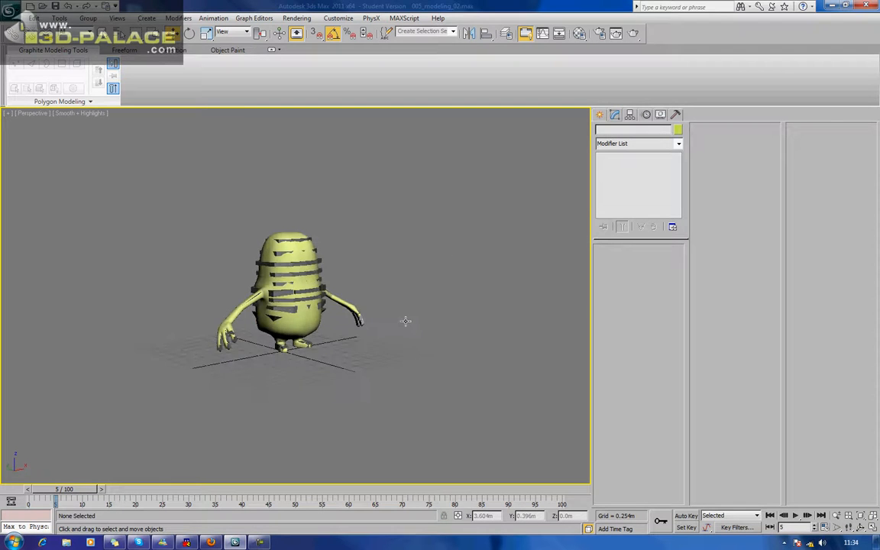
scroll(365, 289, "up", 5)
left_click(268, 325)
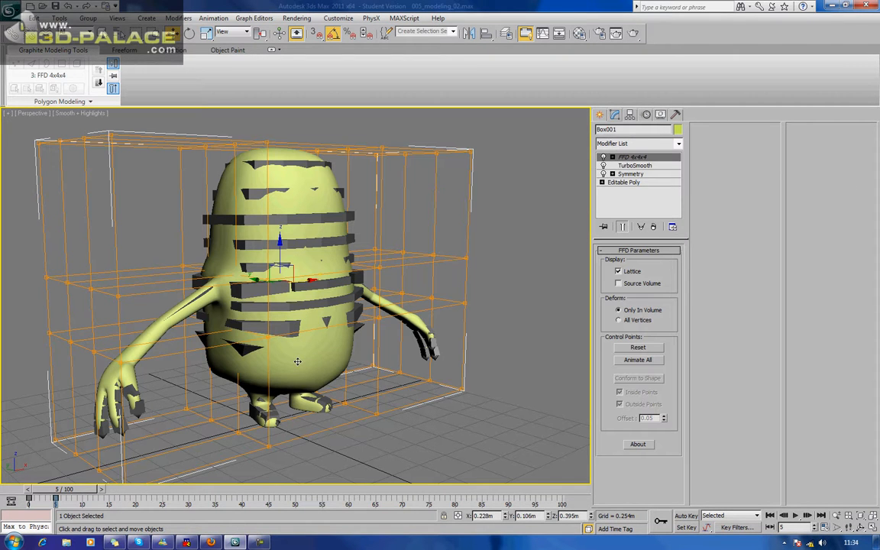
- Try converting the body mesh alone to Editable Poly, and undo the conversion
right_click(295, 358)
mouse_move(320, 456)
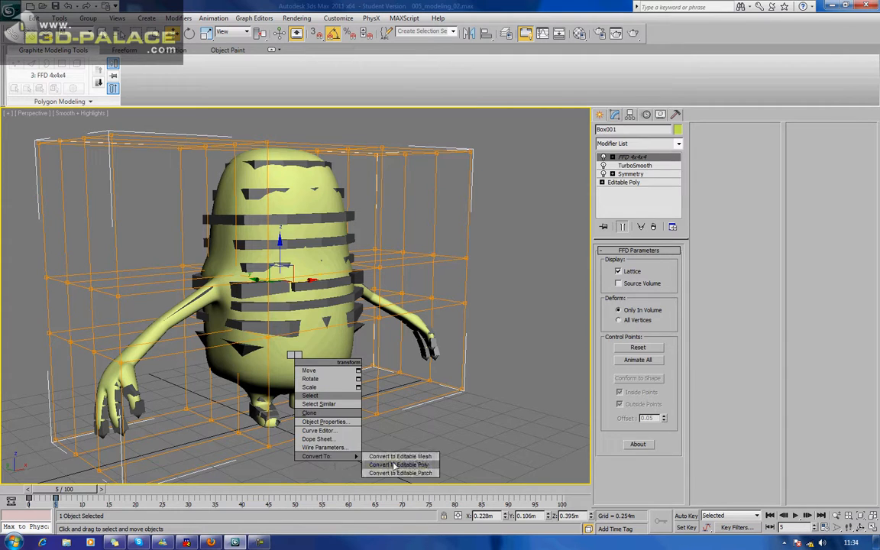
left_click(398, 465)
key("ctrl+z")
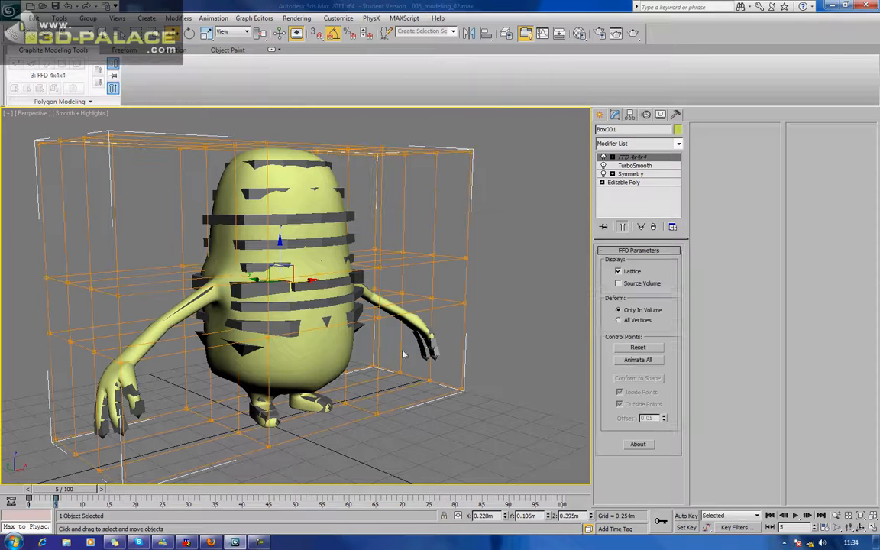
- Add an Edit Poly modifier on top of the body mesh's stack and display edged faces in the viewport
left_click(658, 144)
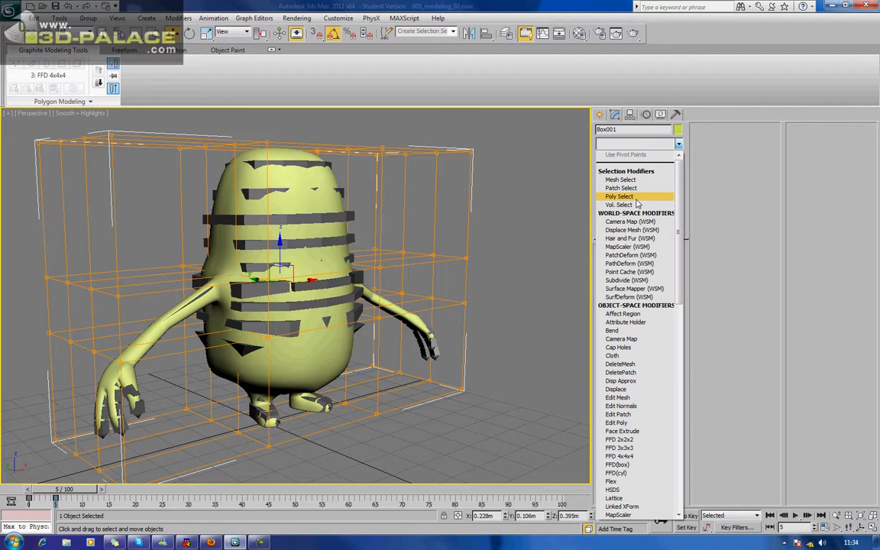
scroll(637, 229, "down", 2)
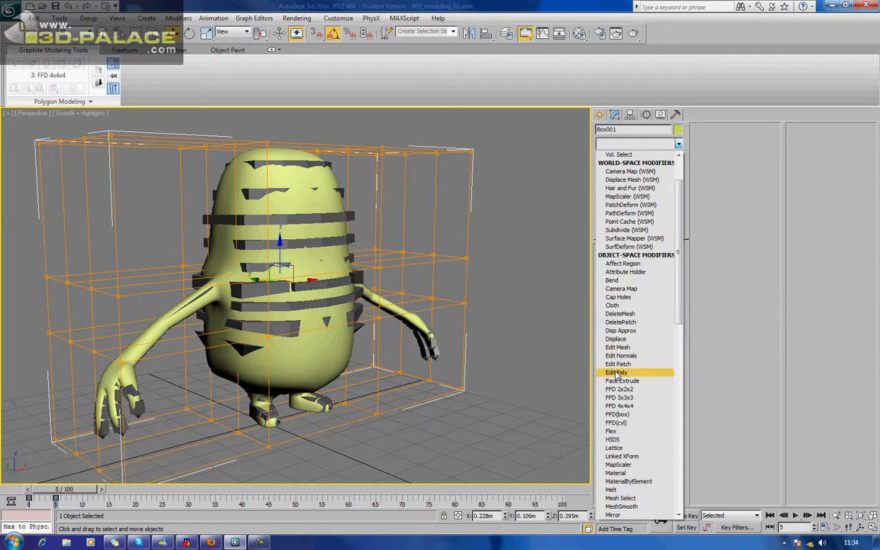
left_click(615, 374)
mouse_move(366, 339)
middle_mouse_down("alt")
mouse_move(363, 382)
mouse_move(367, 335)
mouse_move(355, 310)
mouse_move(355, 327)
middle_mouse_up("alt")
key("F4")
scroll(368, 314, "up", 4)
middle_click_drag(338, 277, 337, 284)
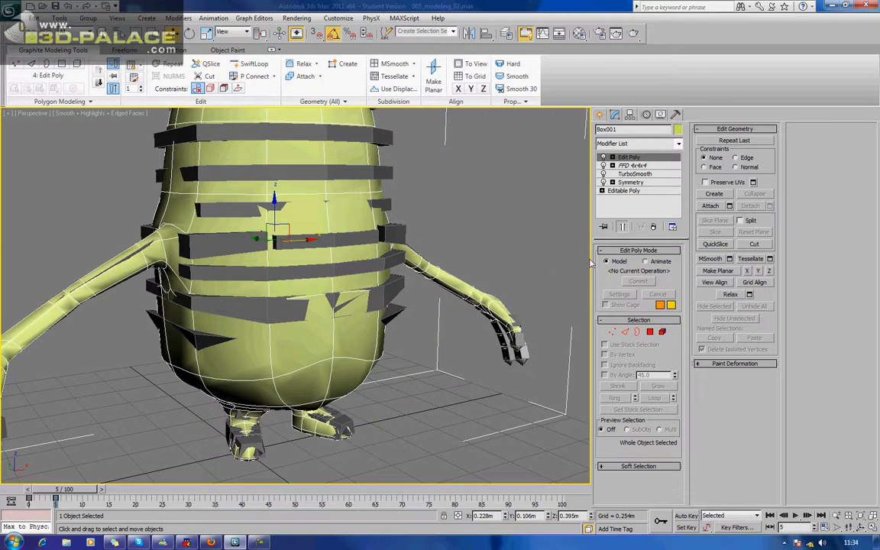
- Remove the Edit Poly modifier from the body mesh and move its FFD 4x4x4 below Symmetry, directly above Editable Poly
left_click(653, 227)
left_click_drag(647, 158, 648, 182)
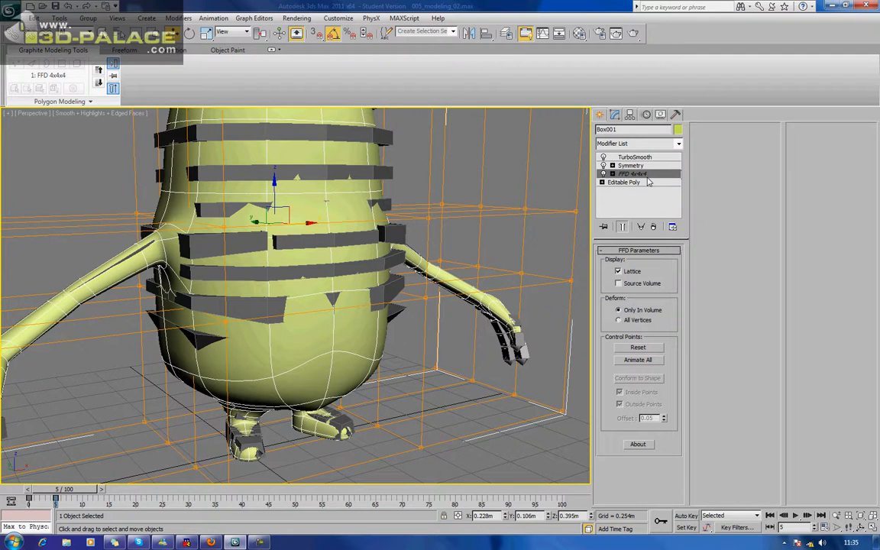
- Delete the TurboSmooth and Symmetry modifiers from the body mesh and deselect it
left_click(647, 157)
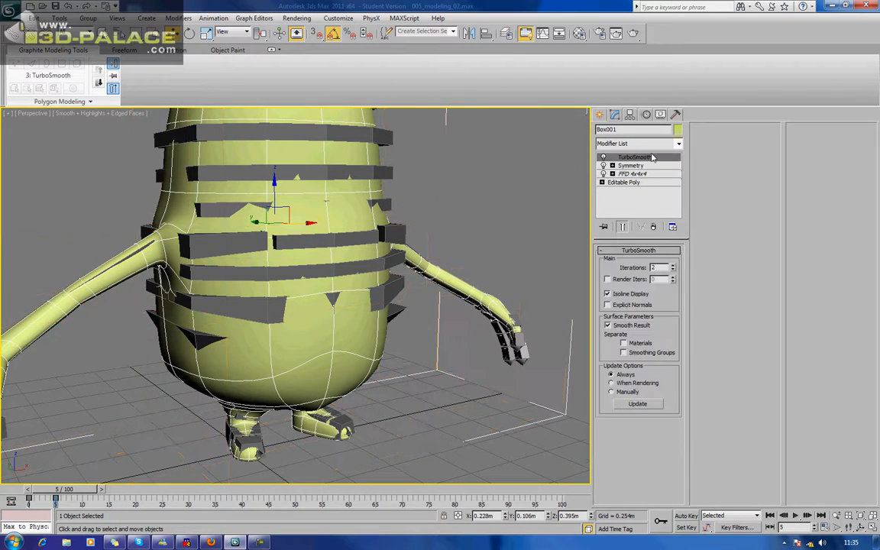
left_click(653, 226)
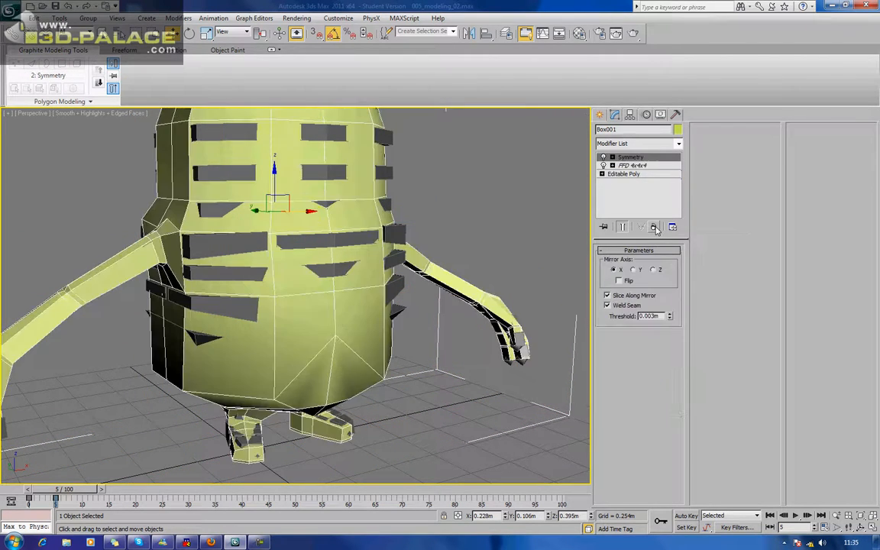
left_click(654, 228)
middle_click_drag(481, 290, 422, 272, "alt")
scroll(458, 280, "down", 4)
left_click(471, 267)
- Select the half-body mesh and convert it to Editable Poly to collapse its FFD 4x4x4 modifier
scroll(339, 290, "up", 4)
middle_click_drag(339, 290, 335, 160, "alt")
left_click(335, 155)
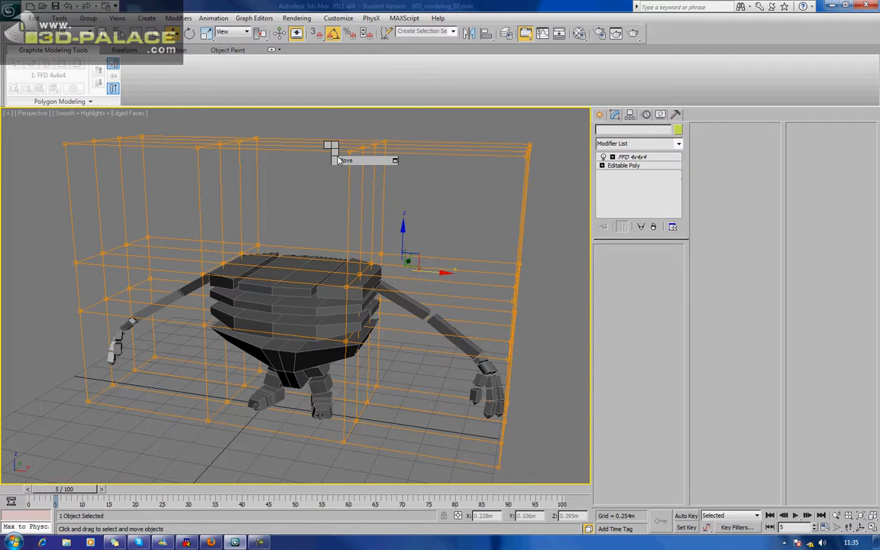
right_click(302, 148)
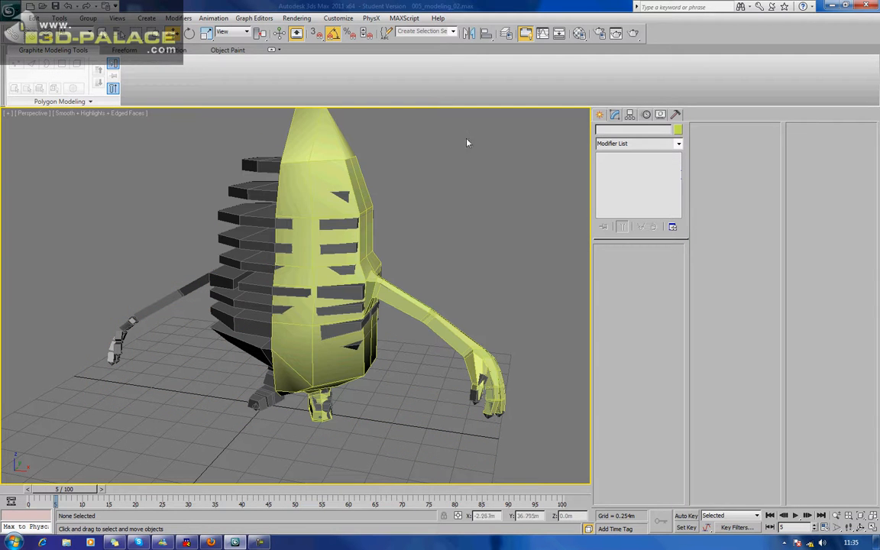
left_click(306, 133)
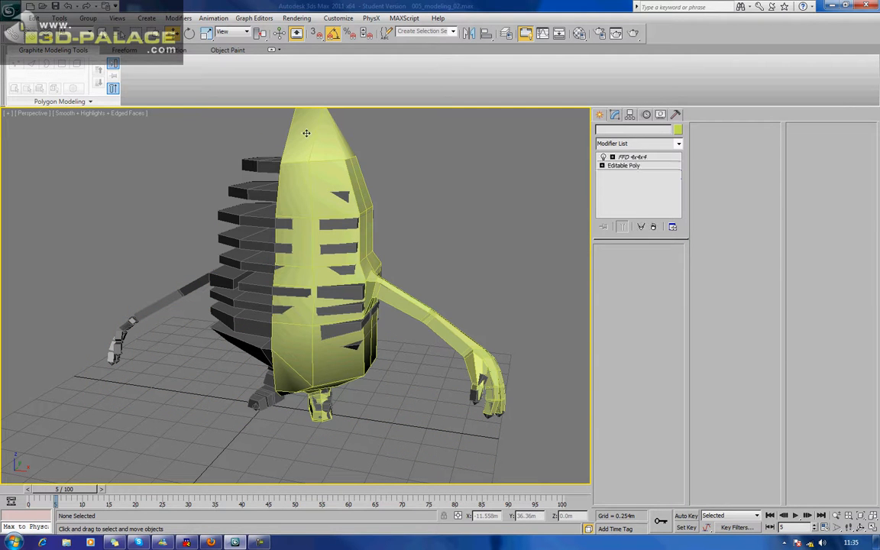
middle_click_drag(307, 133, 343, 138, "alt")
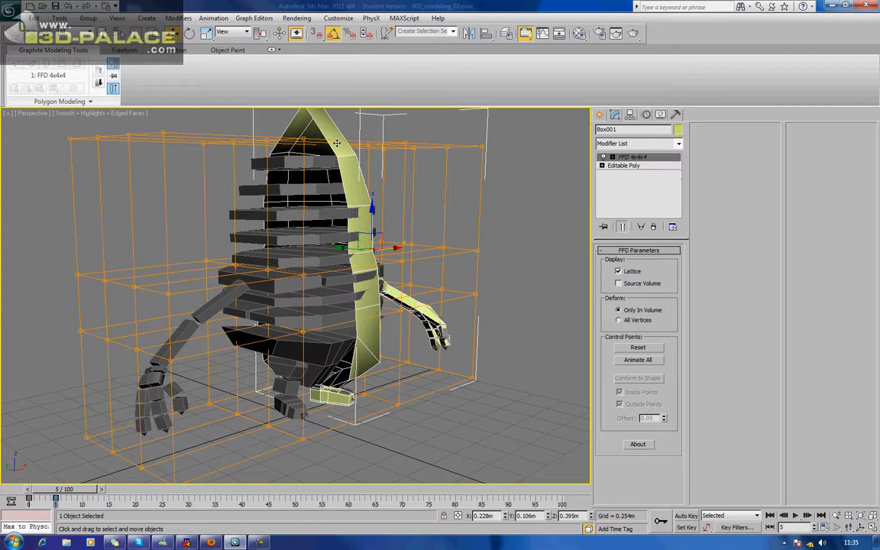
right_click(336, 143)
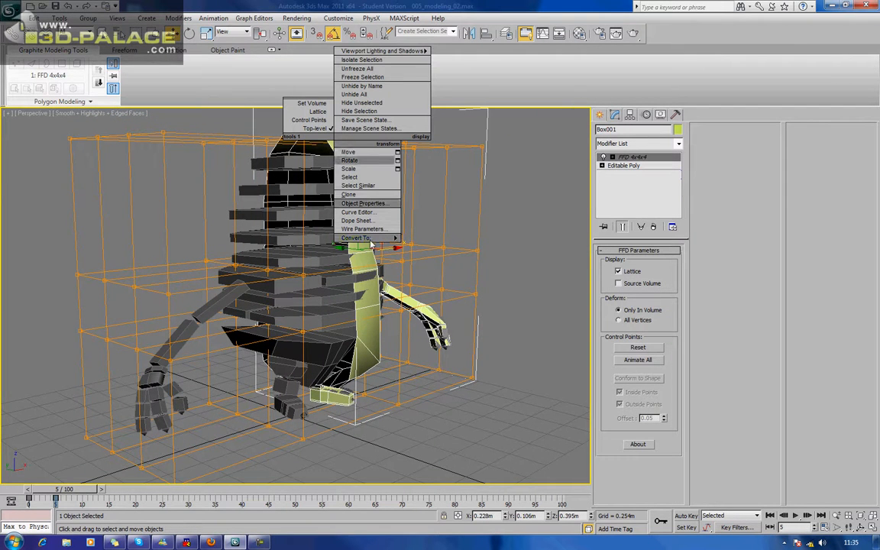
mouse_move(357, 238)
left_click(438, 245)
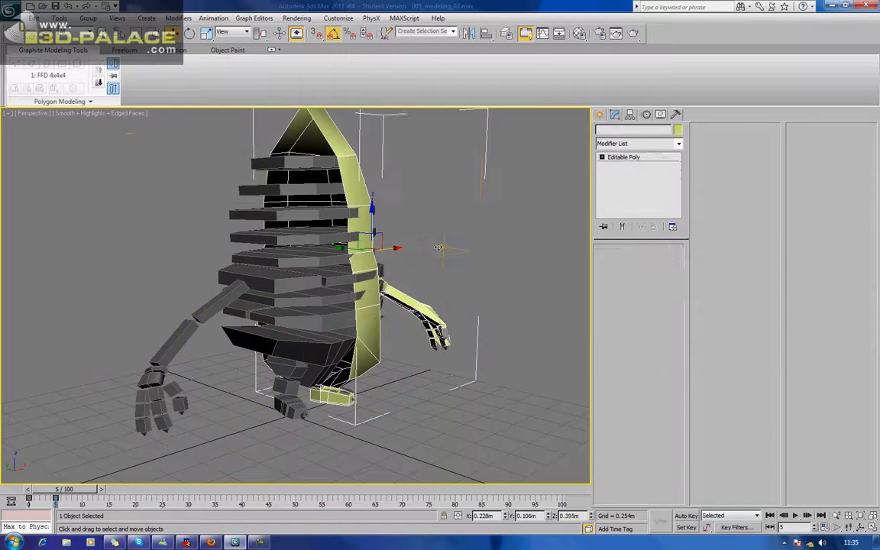
- Clone the half-body mesh sideways along X, placing the copy beside the original at about X 3.4 m
left_click(499, 211)
middle_click_drag(499, 210, 398, 232, "alt")
scroll(443, 222, "down", 5)
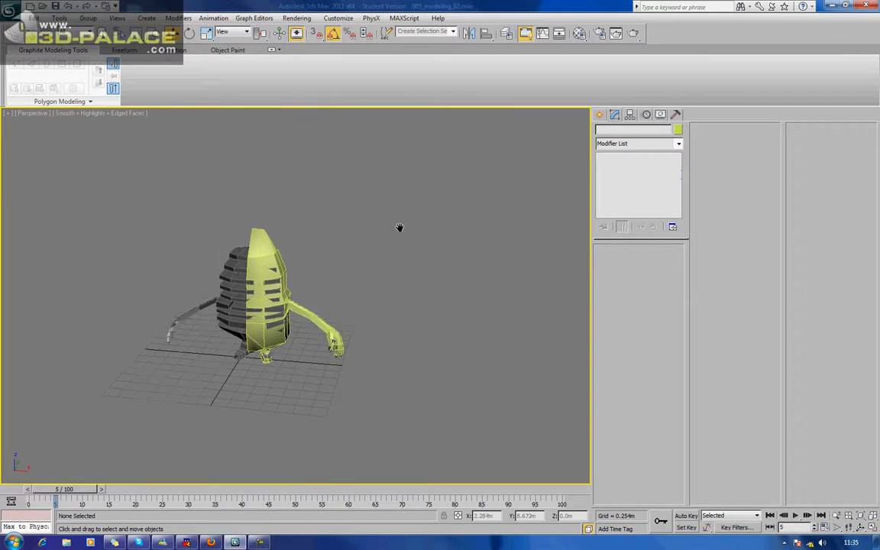
scroll(353, 268, "up", 5)
middle_click_drag(284, 271, 332, 269)
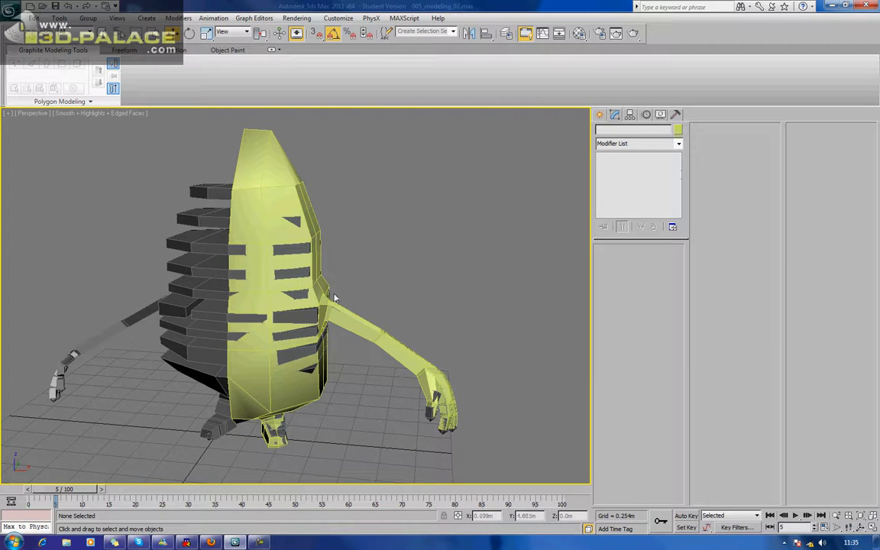
left_click(349, 321)
middle_click_drag(348, 321, 260, 265, "alt")
left_click_drag(256, 265, 563, 276, "shift")
left_click(448, 320)
middle_click_drag(443, 311, 313, 285)
- Add a Symmetry modifier to the cloned half body
left_click(628, 145)
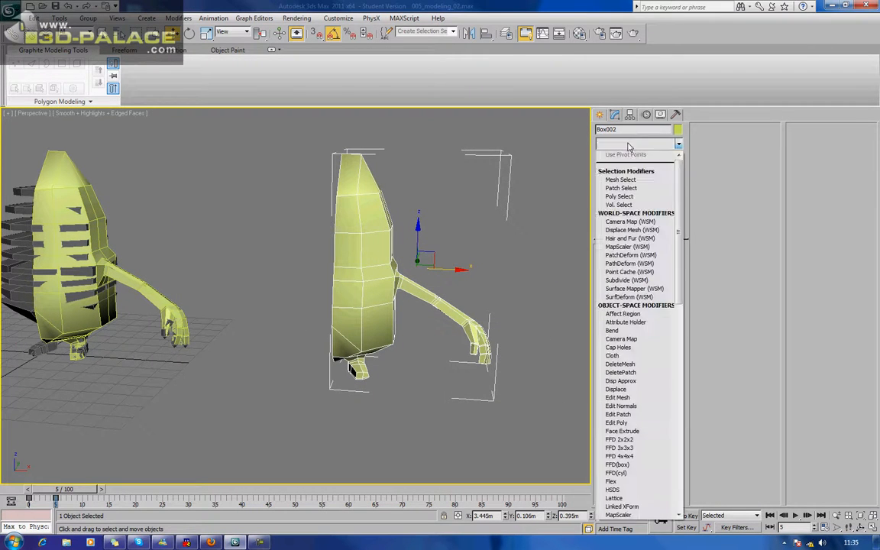
key("s")
key("s")
key("s")
key("s")
key("s")
key("s")
key("s")
key("s")
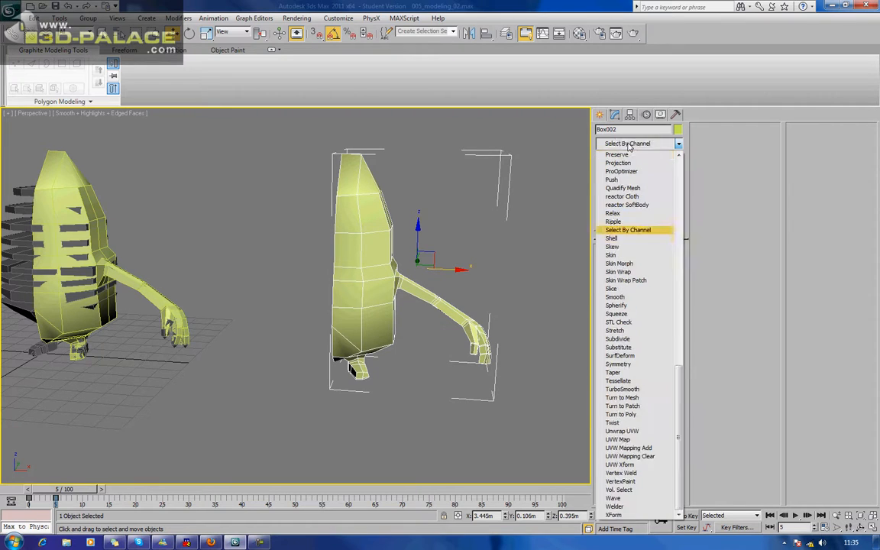
key("s")
key("s")
key("s")
key("s")
key("s")
key("s")
key("s")
key("s")
key("s")
key("s")
key("s")
key("s")
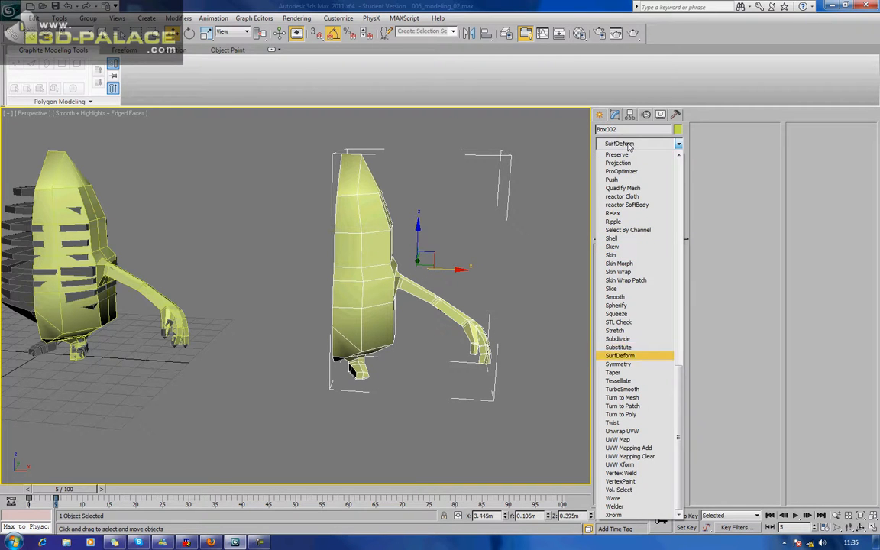
key("Return")
- Add a TurboSmooth modifier above Symmetry on the cloned body
left_click(627, 145)
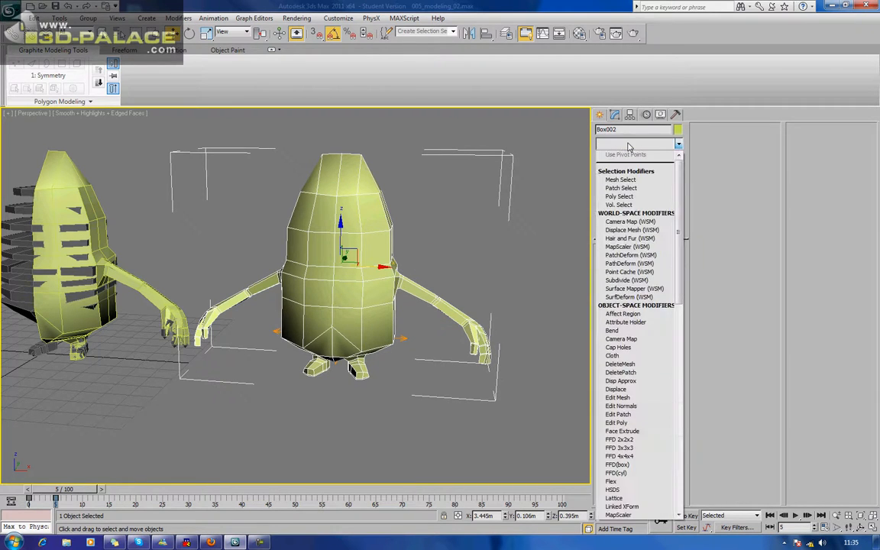
key("t")
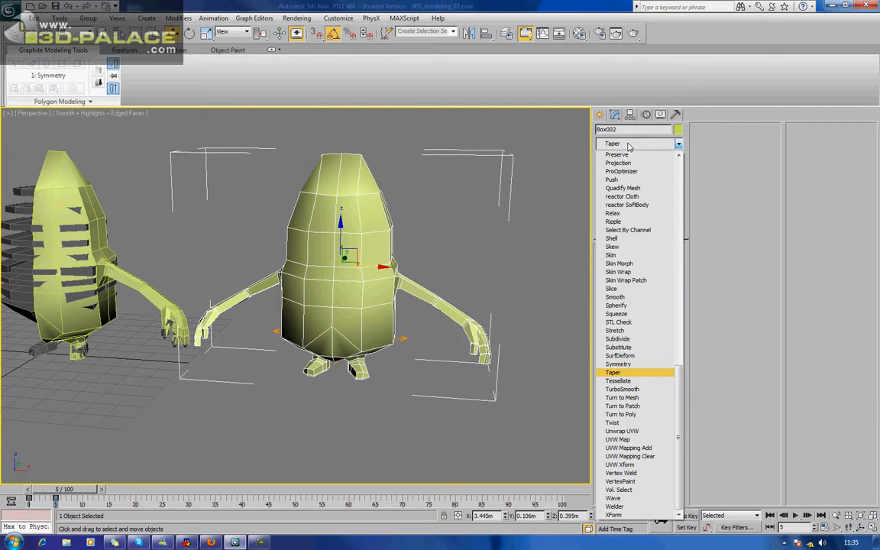
key("t")
key("t")
key("Return")
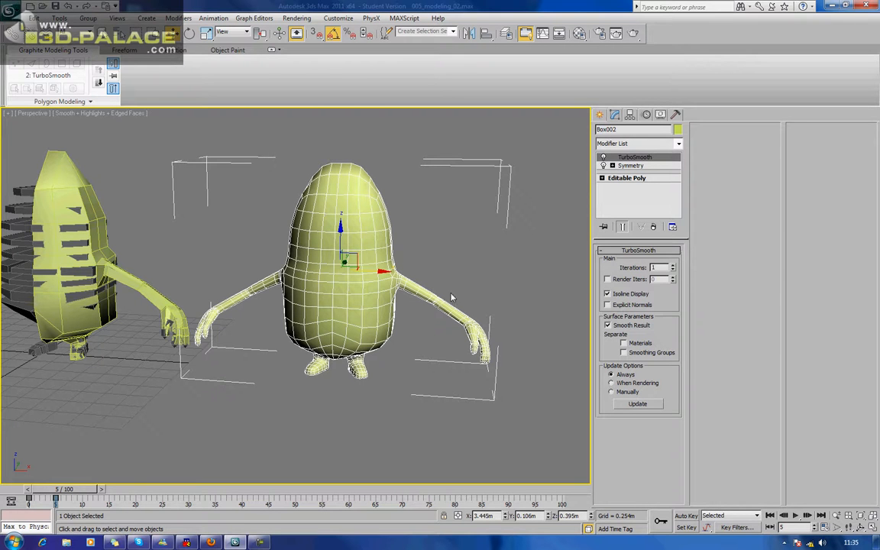
middle_click_drag(379, 285, 406, 299, "alt")
scroll(405, 301, "up", 1)
scroll(376, 302, "down", 2)
scroll(376, 302, "up", 1)
middle_click_drag(286, 314, 302, 291, "alt")
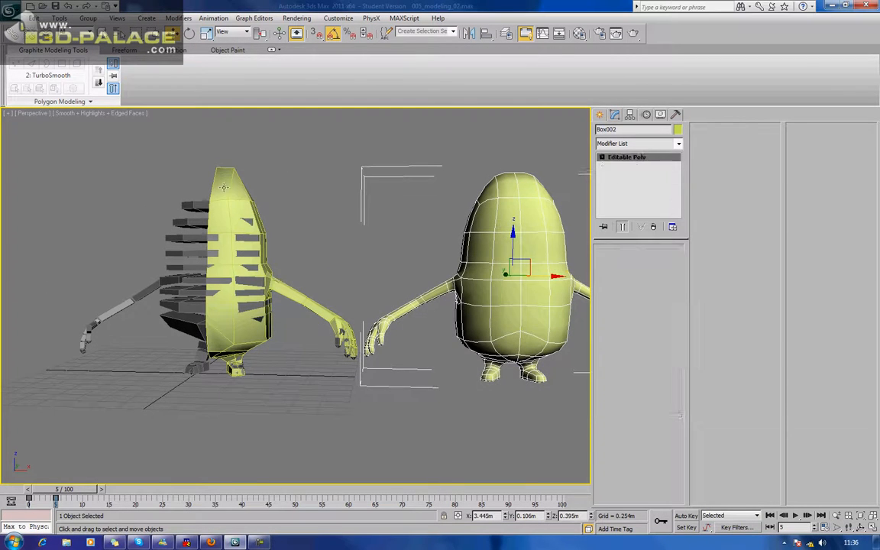
- Lower the two topmost head vertices of the original half body to about Z 2.07 m and leave vertex editing
left_click(224, 187)
middle_click_drag(226, 188, 246, 195, "alt")
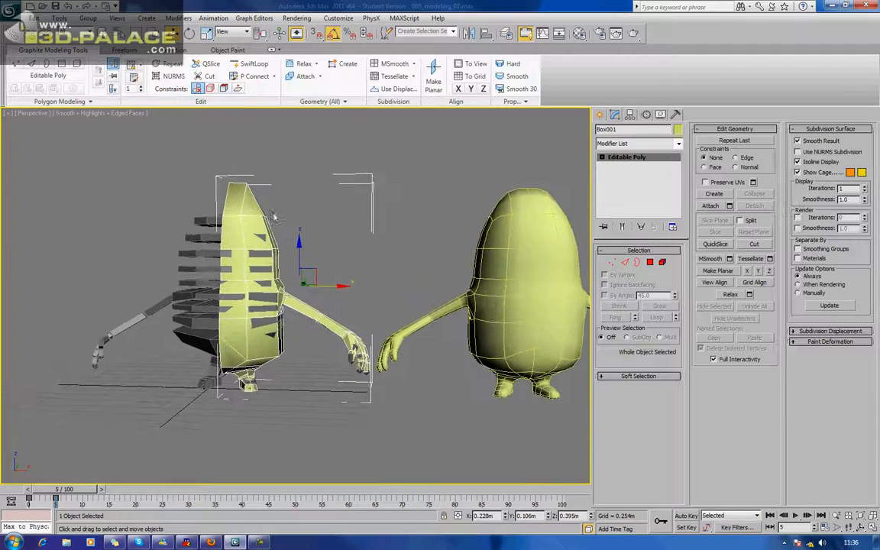
left_click(612, 262)
left_click_drag(178, 141, 272, 183)
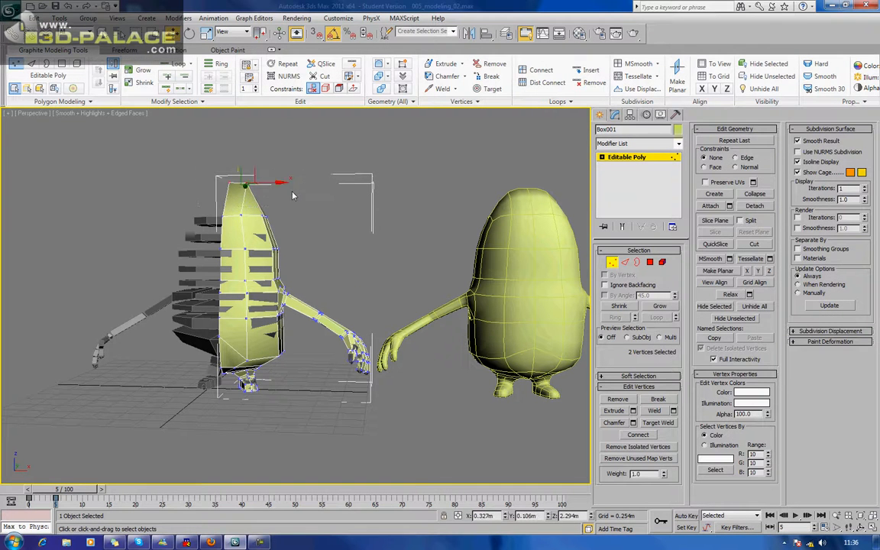
left_click_drag(237, 144, 239, 169)
middle_click_drag(287, 190, 377, 284, "alt")
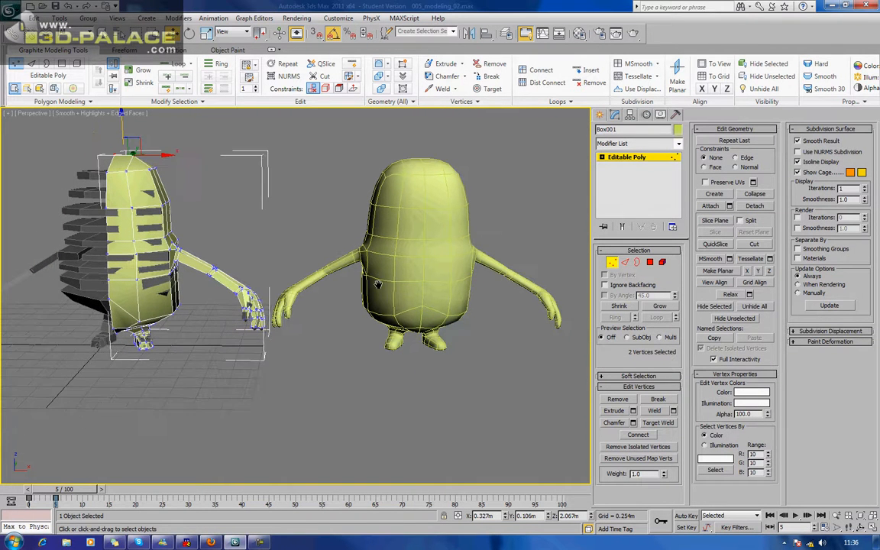
middle_click_drag(538, 267, 485, 277, "alt")
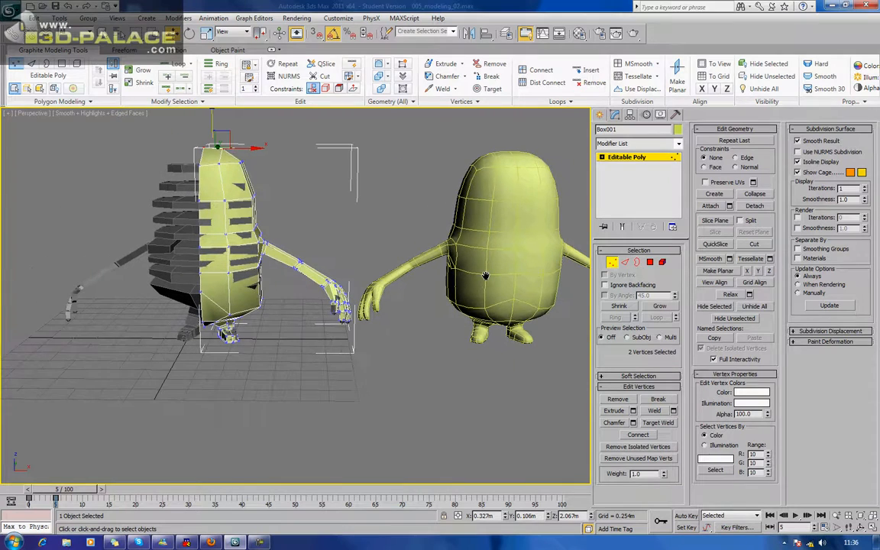
left_click(612, 262)
- Select the left lower arm rig box and inspect how it fits inside the half body's arm, in wireframe and shaded display
mouse_move(310, 338)
middle_mouse_down("alt")
mouse_move(306, 366)
mouse_move(308, 335)
middle_mouse_up("alt")
scroll(306, 367, "up", 5)
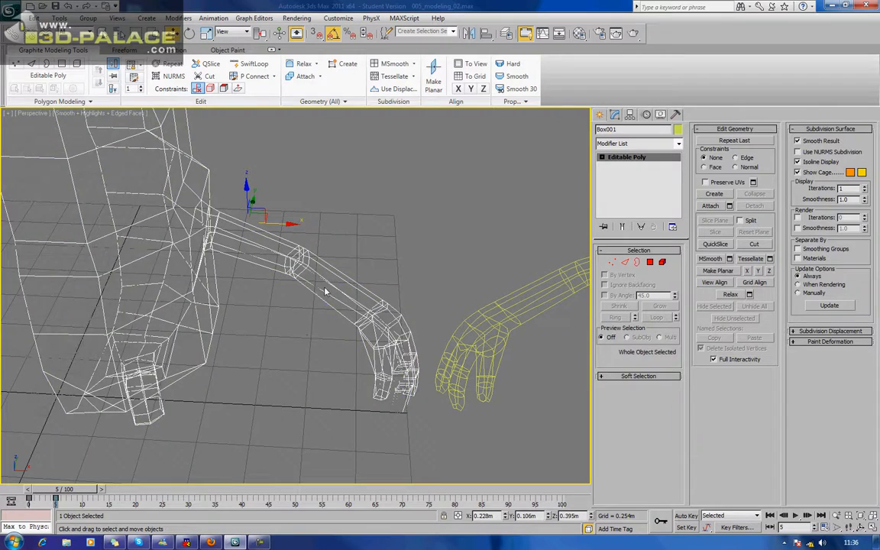
key("F3")
left_click(324, 291)
left_click(326, 292)
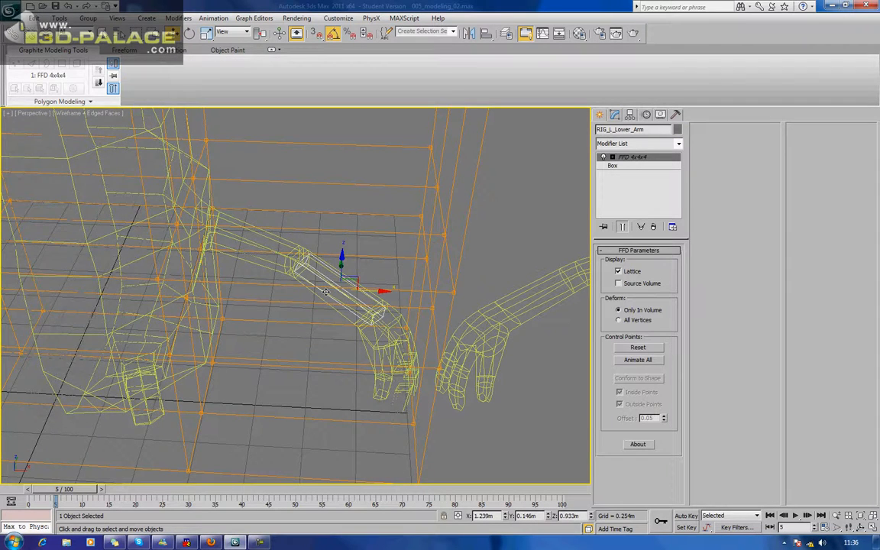
key("F3")
middle_click_drag(325, 292, 163, 434, "alt")
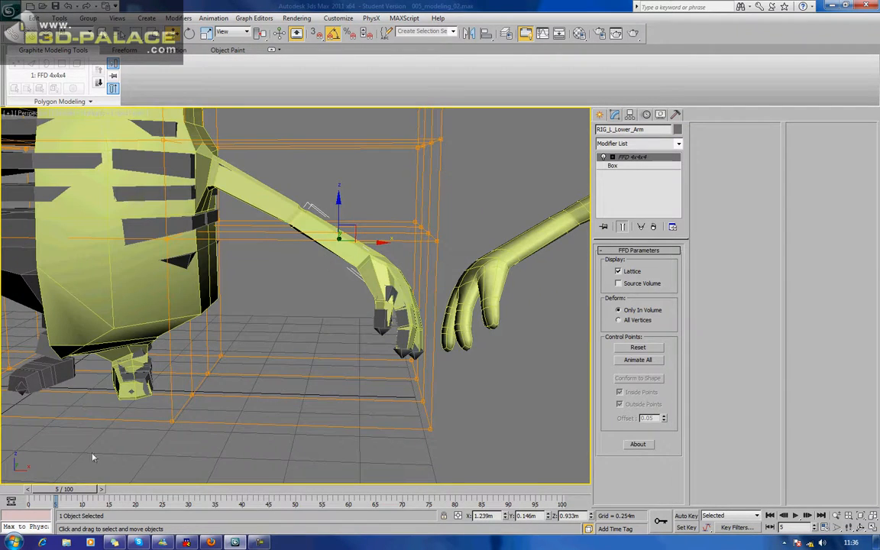
key("F4")
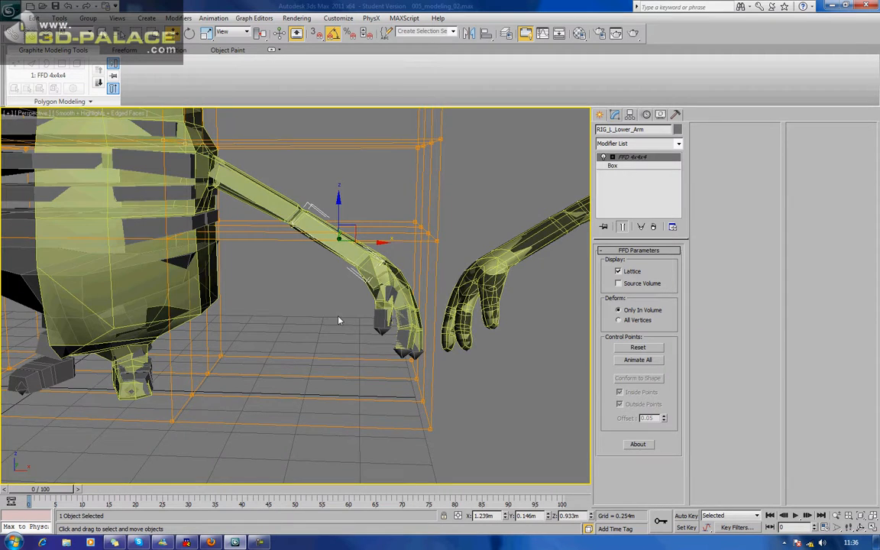
middle_click_drag(340, 330, 342, 351, "alt")
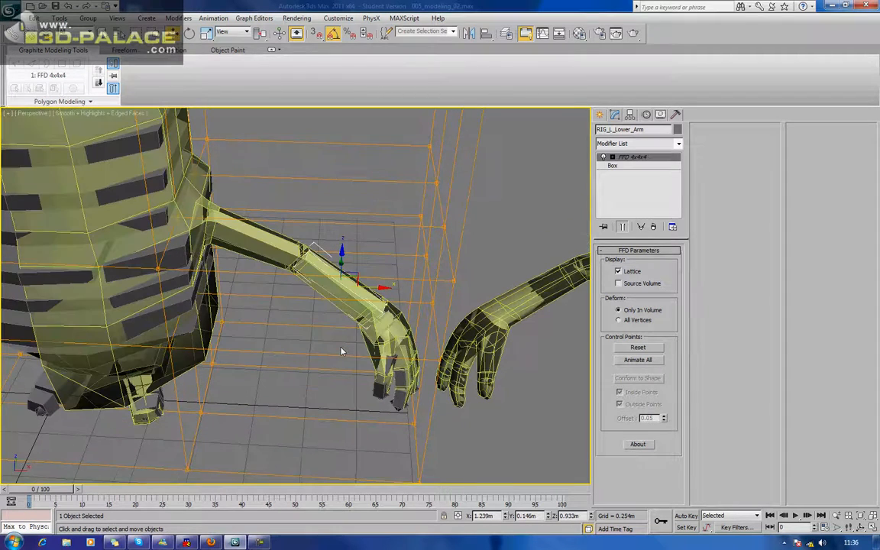
- Animate the body's 02 - Default material opacity with Auto Key, setting it to 34 at frame 10
key("m")
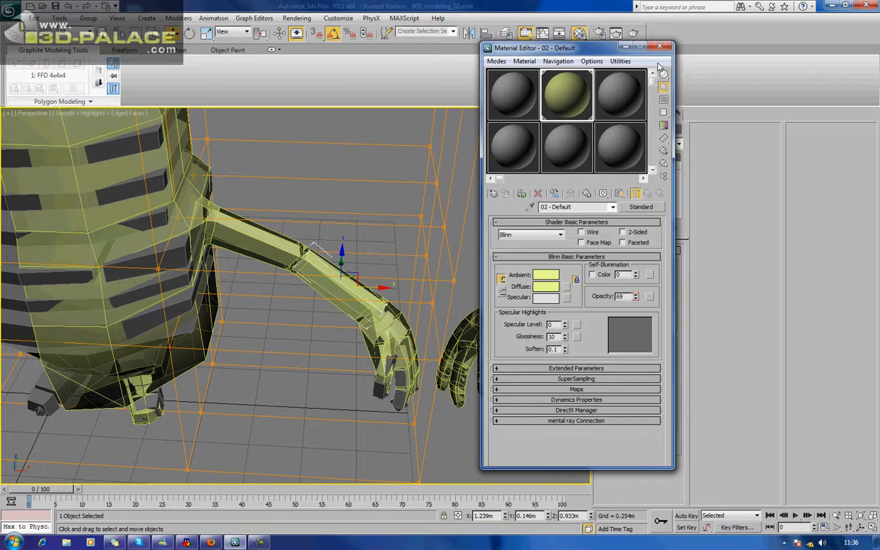
left_click(50, 490)
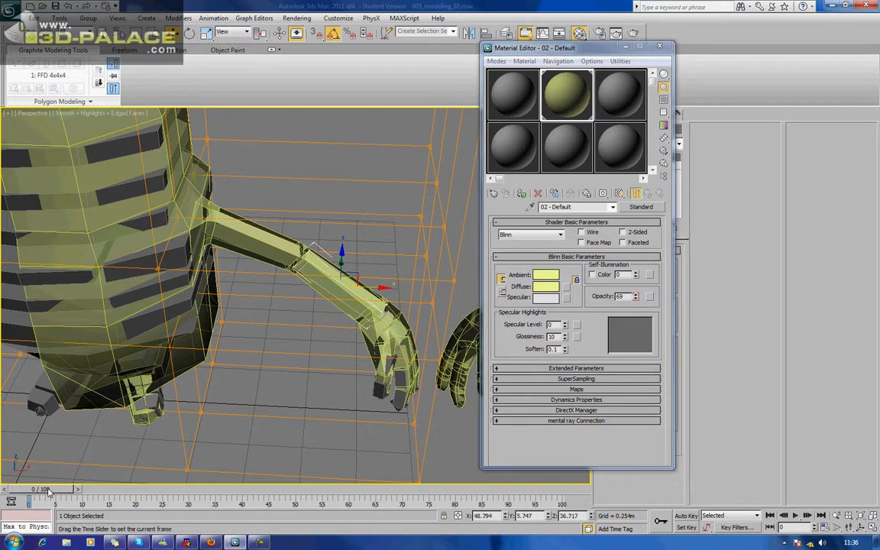
left_click(685, 516)
left_click_drag(44, 495, 93, 496)
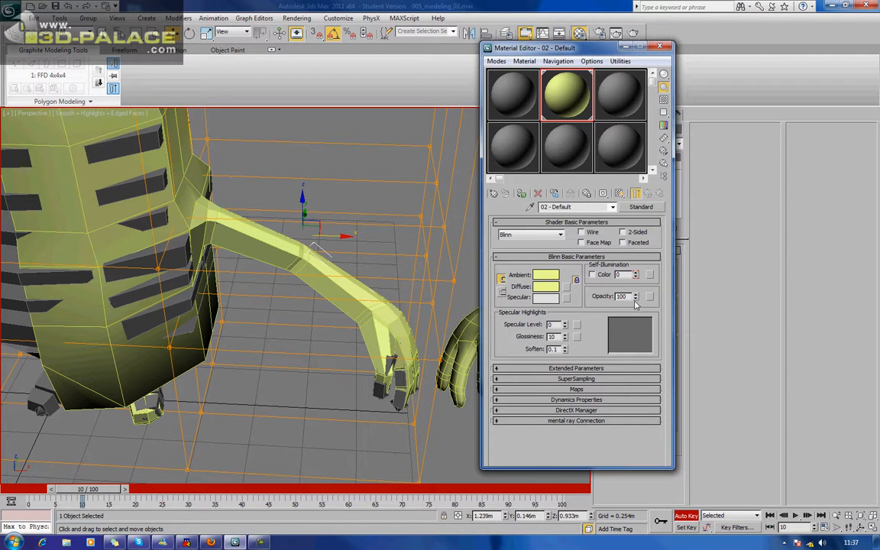
left_click_drag(634, 322, 634, 337)
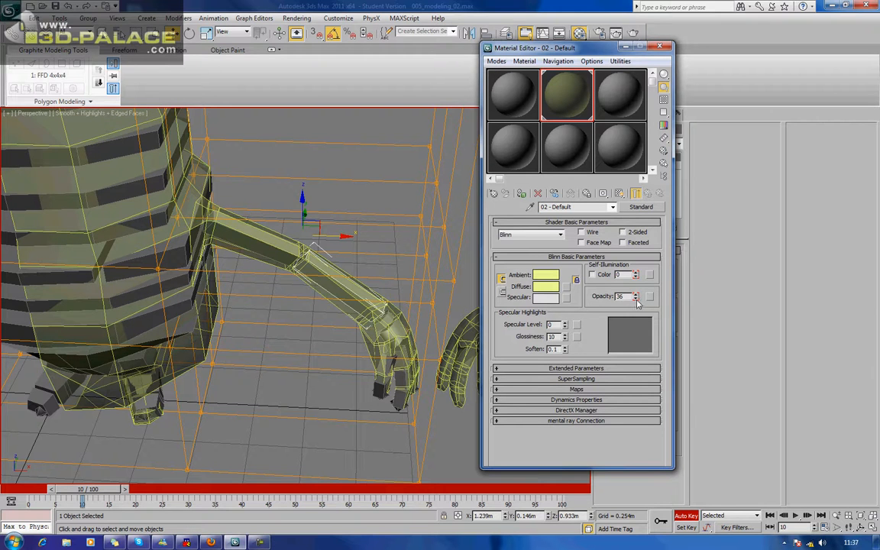
left_click(684, 516)
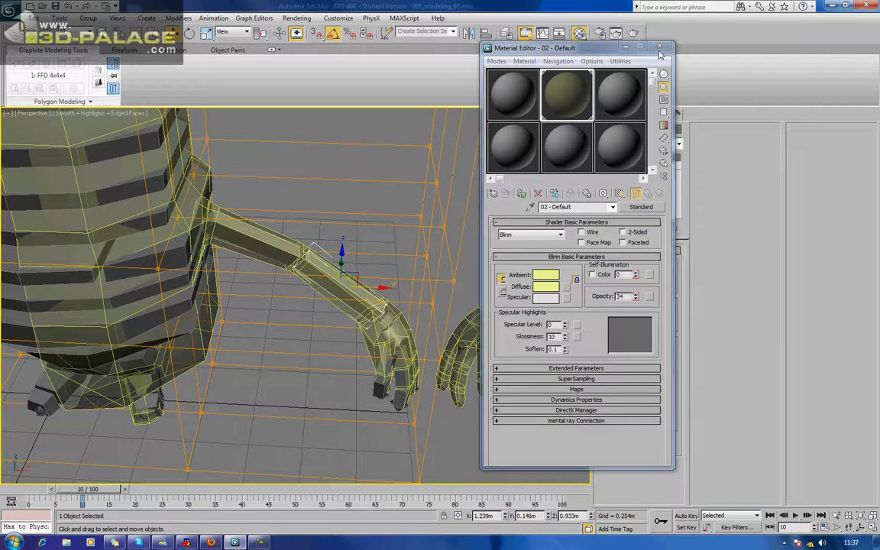
left_click(659, 47)
mouse_move(88, 489)
left_mouse_down()
mouse_move(6, 490)
mouse_move(76, 490)
mouse_move(61, 490)
mouse_move(107, 505)
mouse_move(98, 498)
left_mouse_up()
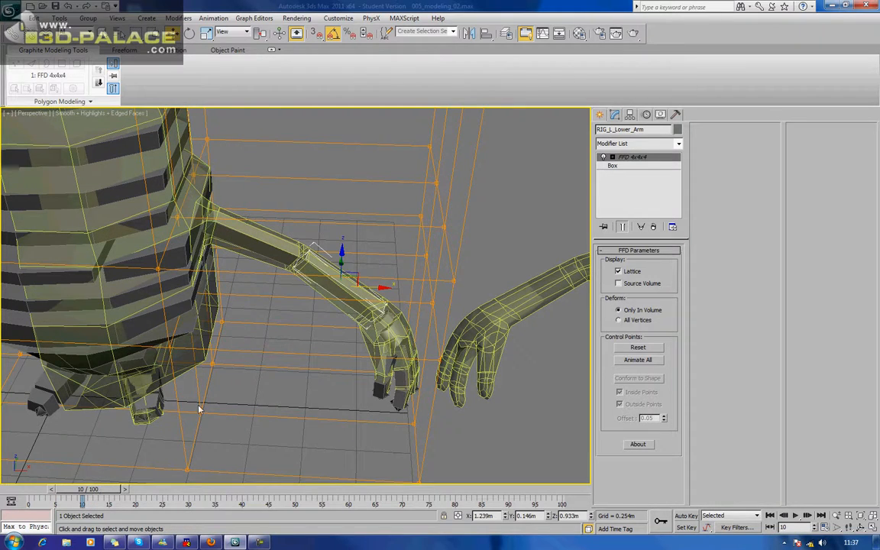
- Examine the left upper arm rig box through the semi-transparent body mesh around the shoulder and elbow
middle_click_drag(255, 385, 273, 344, "alt")
left_click(264, 279)
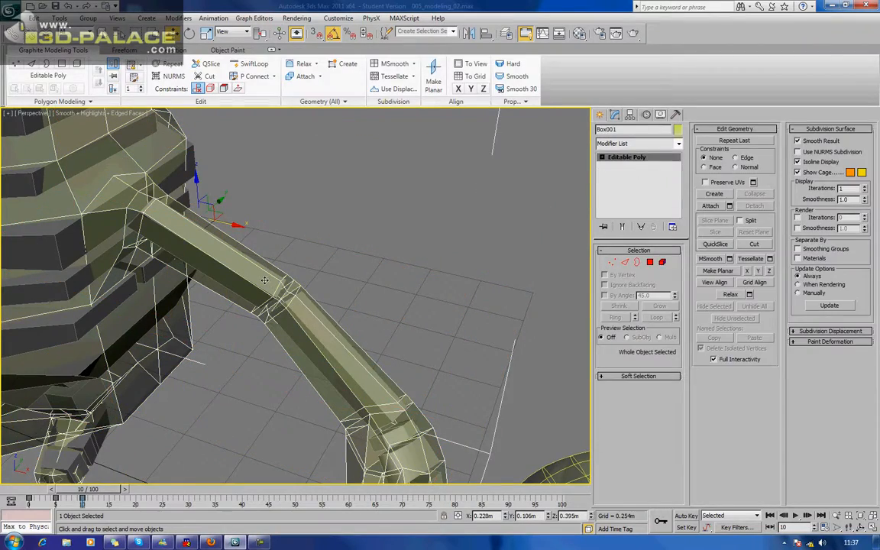
middle_click_drag(264, 280, 385, 289, "alt")
key("ctrl+z")
scroll(243, 316, "up", 2)
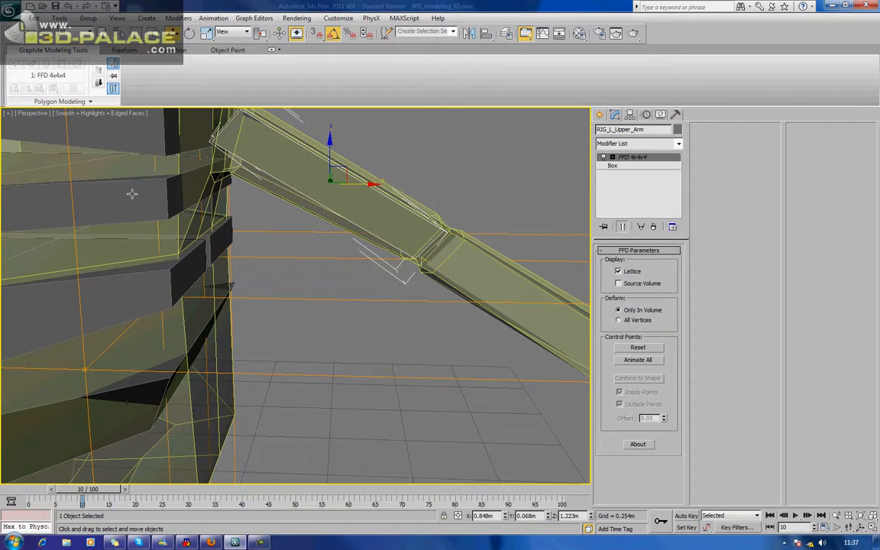
scroll(331, 196, "down", 5)
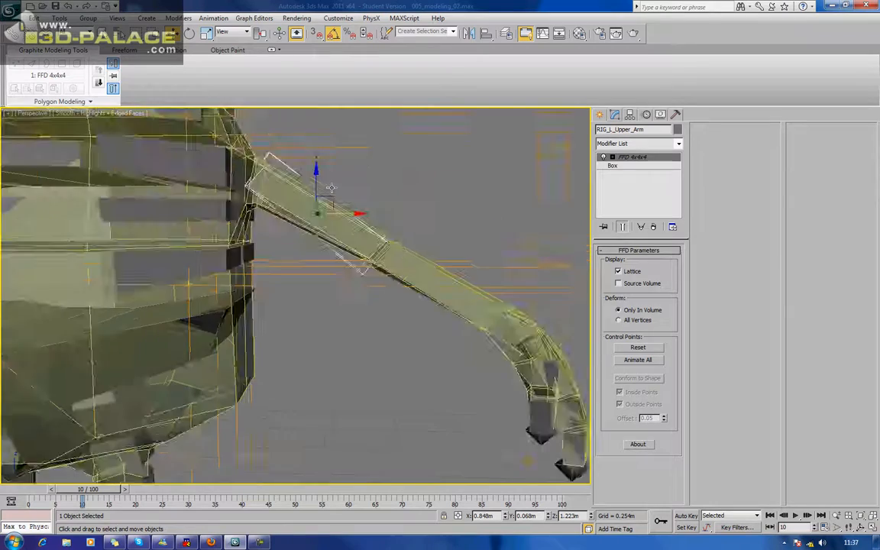
scroll(333, 193, "down", 1)
middle_click_drag(334, 192, 335, 237, "alt")
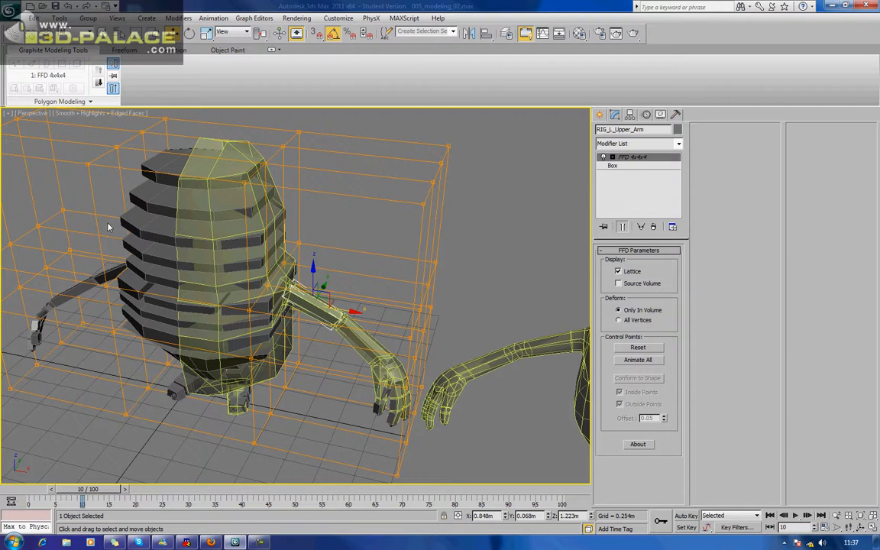
- Save the scene under the new file name workbench
left_click(14, 7)
left_click(23, 115)
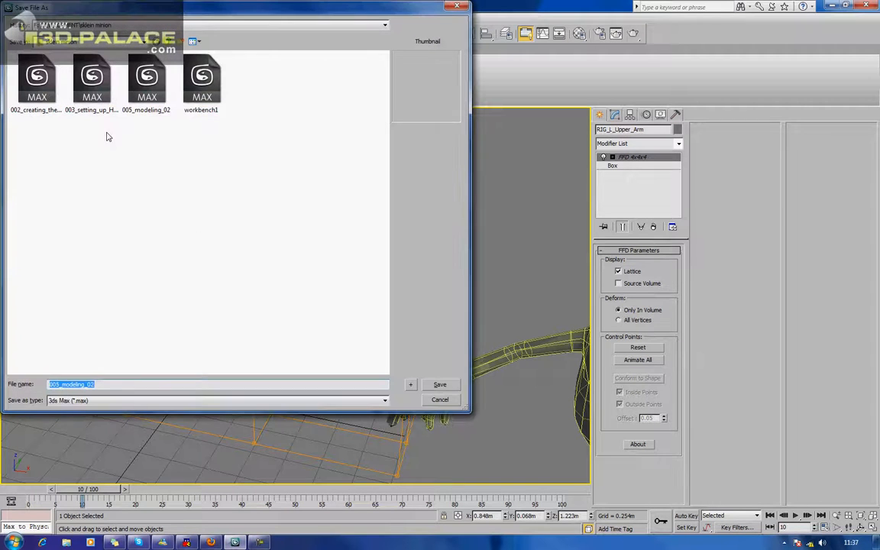
type("workbench")
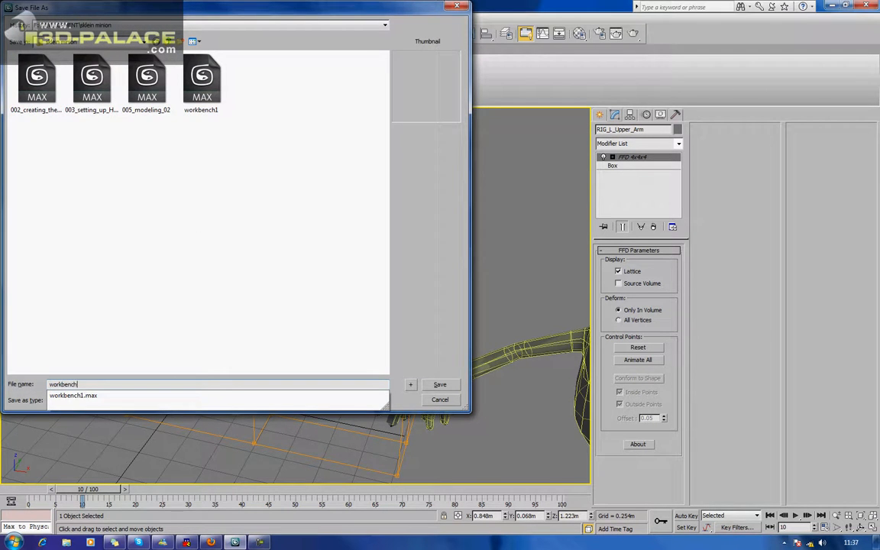
key("Return")
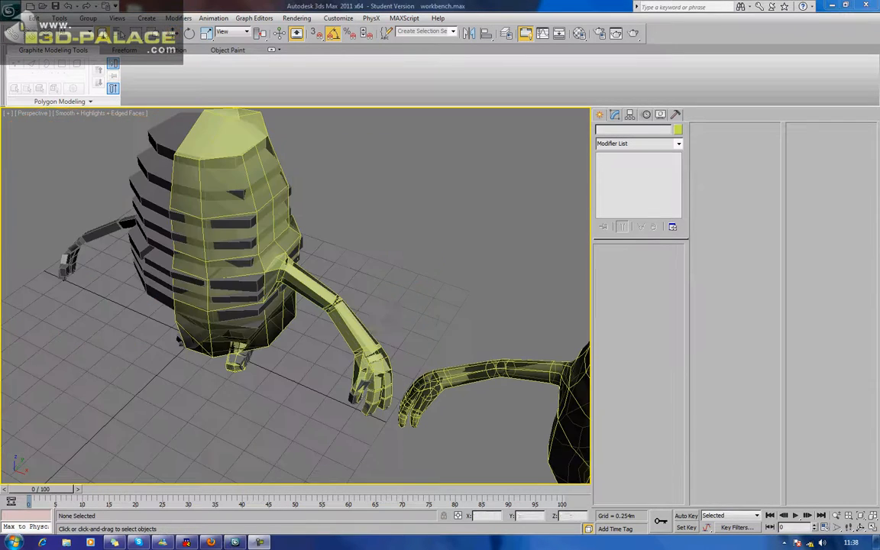
- Select the left upper arm rig box and check its fit against the body mesh and FFD lattice, close up and from afar
scroll(376, 313, "up", 10)
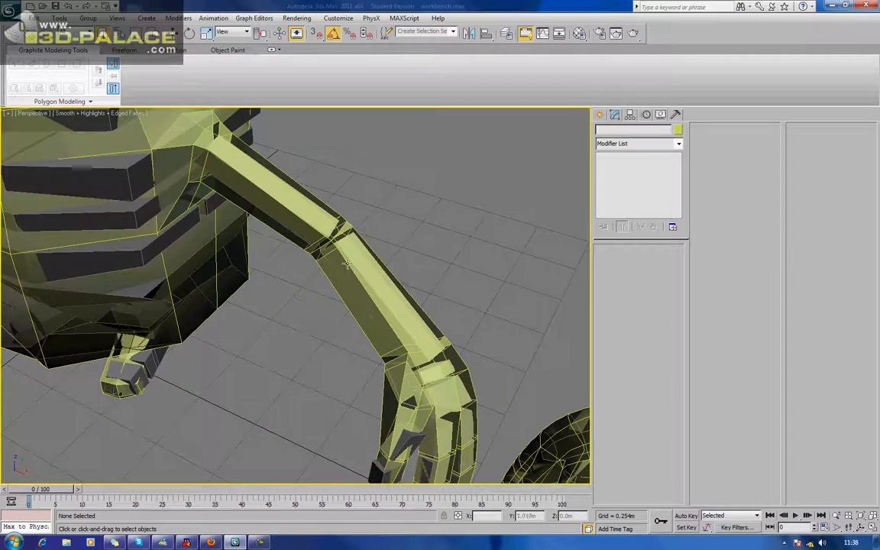
middle_click_drag(303, 296, 359, 279, "alt")
scroll(338, 262, "up", 3)
left_click(283, 261)
left_click(283, 261)
scroll(298, 248, "down", 5)
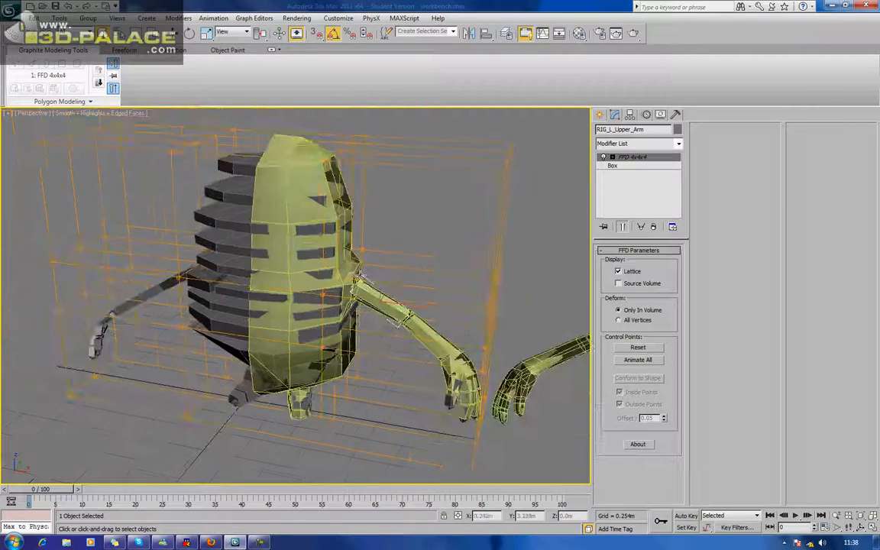
scroll(355, 268, "up", 4)
scroll(328, 205, "down", 5)
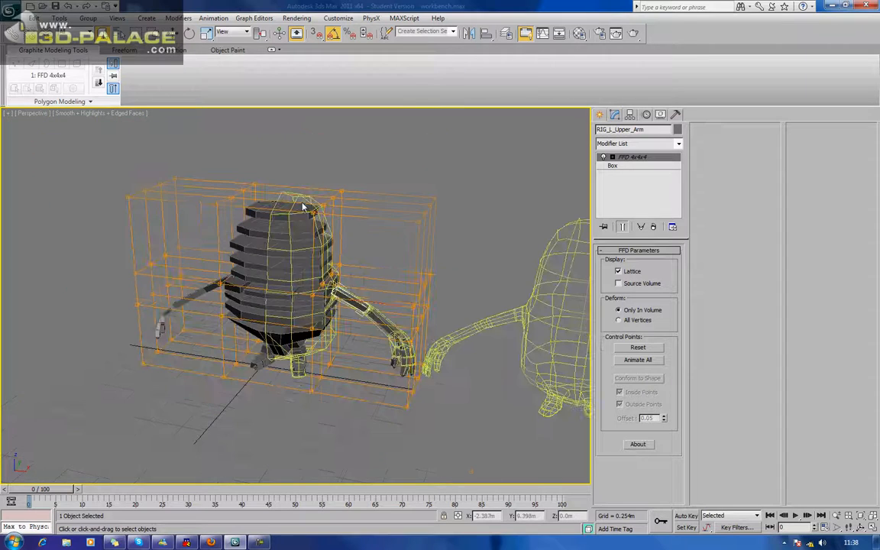
- Select all the original character's rig boxes without the half-body mesh, convert them to Editable Poly, and clear the selection
mouse_move(362, 226)
middle_mouse_down("alt")
mouse_move(357, 257)
mouse_move(292, 262)
middle_mouse_up("alt")
left_click_drag(200, 156, 425, 409)
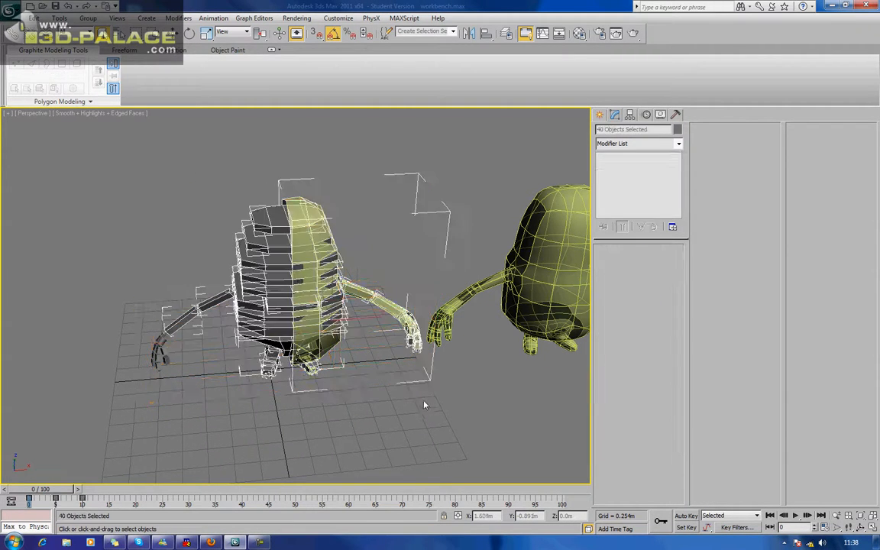
left_click(299, 208, "alt")
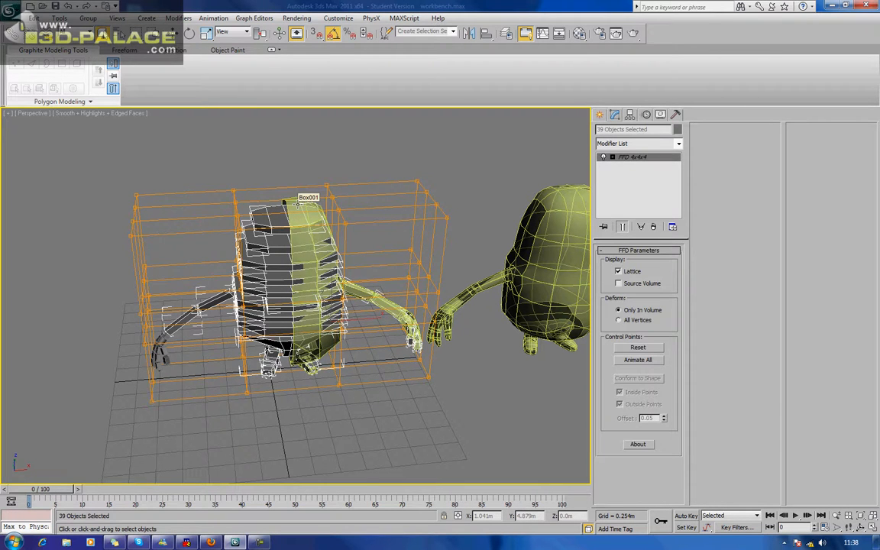
right_click(280, 219)
mouse_move(303, 313)
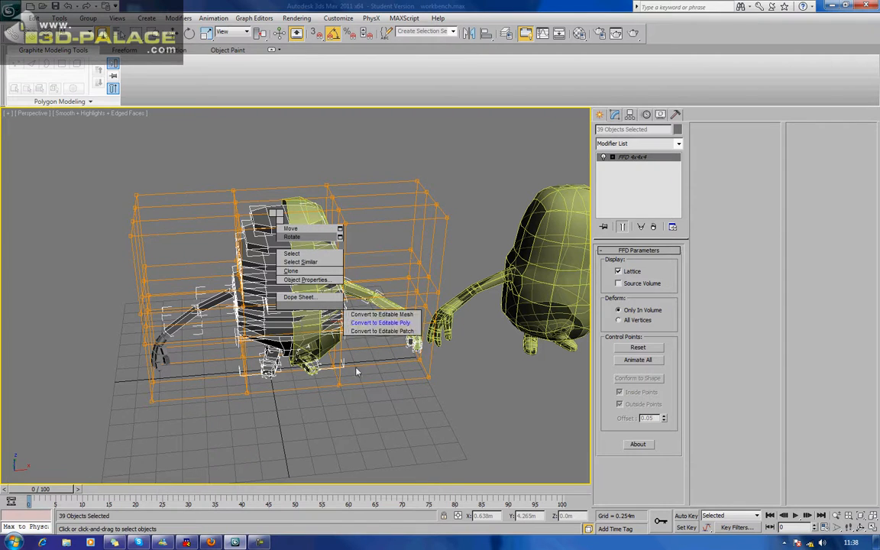
left_click(373, 321)
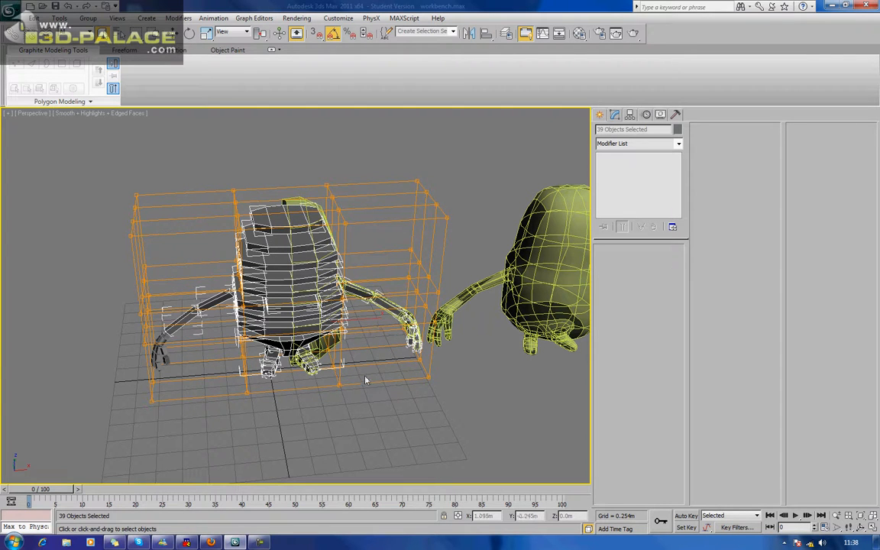
left_click(360, 426)
- Check the collapsed rig boxes and half-body mesh by selecting the torso area together, and clear the selection
left_click(277, 218)
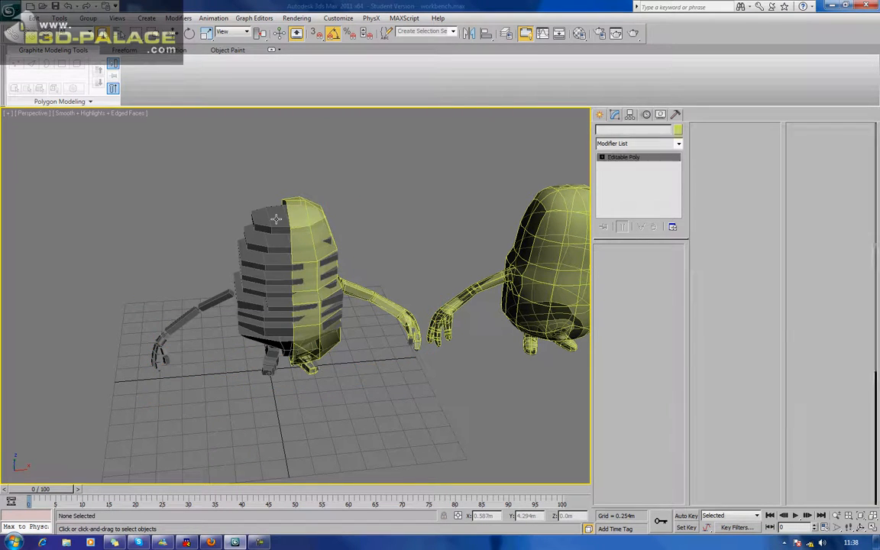
left_click(259, 249)
left_click_drag(219, 178, 351, 424)
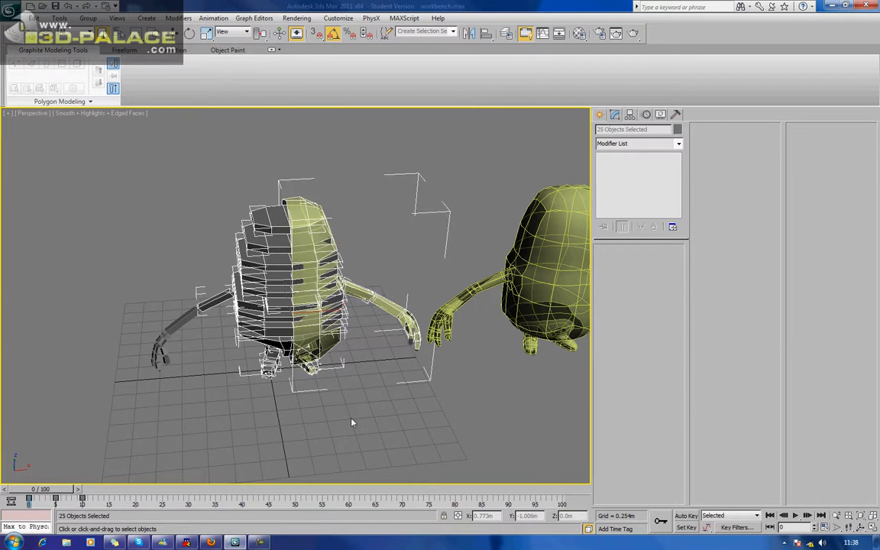
left_click(352, 424)
- Select the body mesh and the left upper arm rig box in turn to examine the box's fit between shoulder and elbow
middle_click_drag(401, 357, 256, 354, "alt")
scroll(385, 364, "up", 5)
scroll(255, 355, "up", 4)
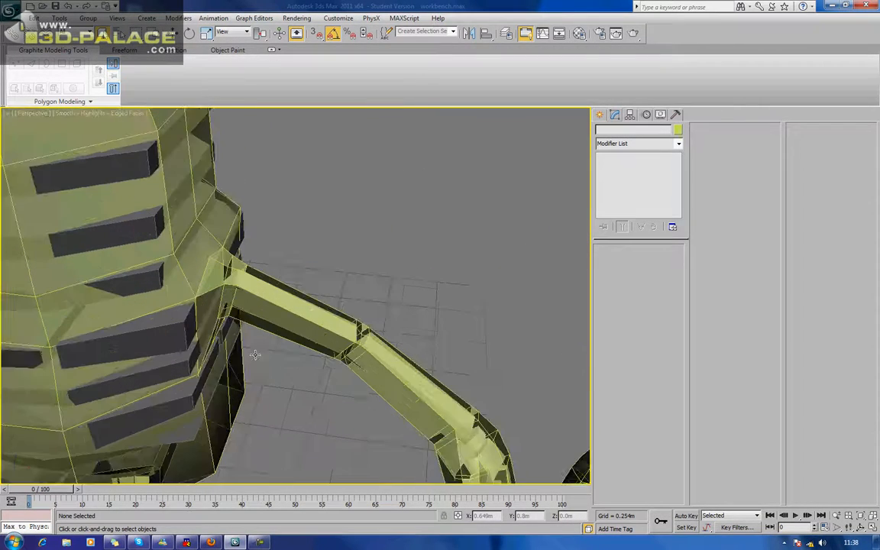
left_click(309, 318)
middle_click_drag(315, 326, 319, 304, "alt")
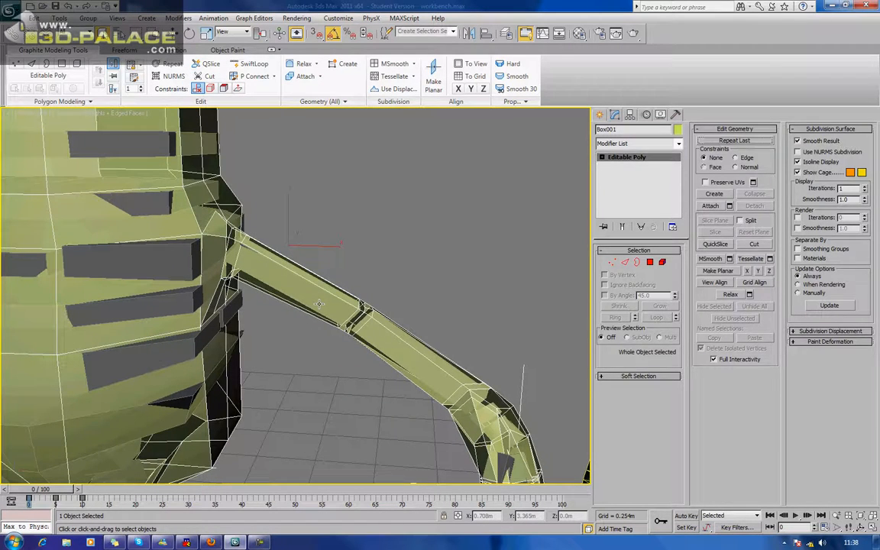
left_click(318, 304)
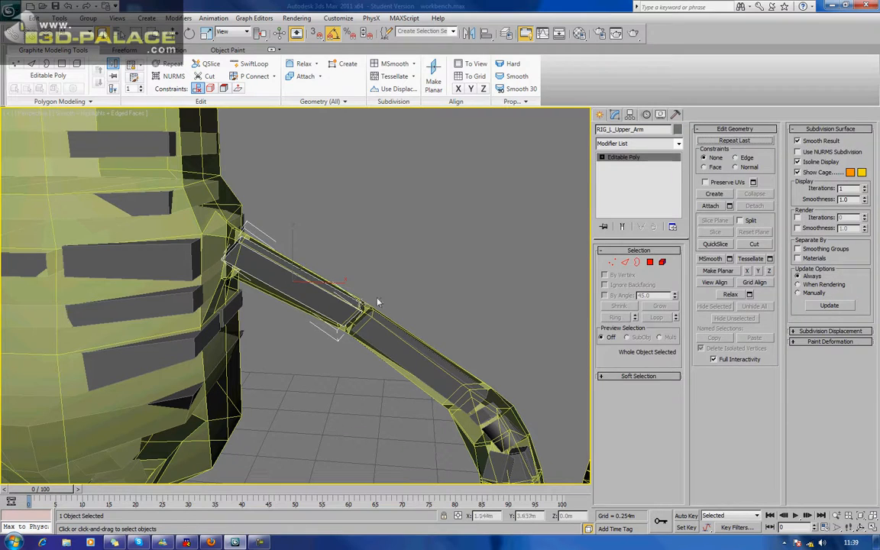
left_click(414, 261)
scroll(404, 273, "up", 5)
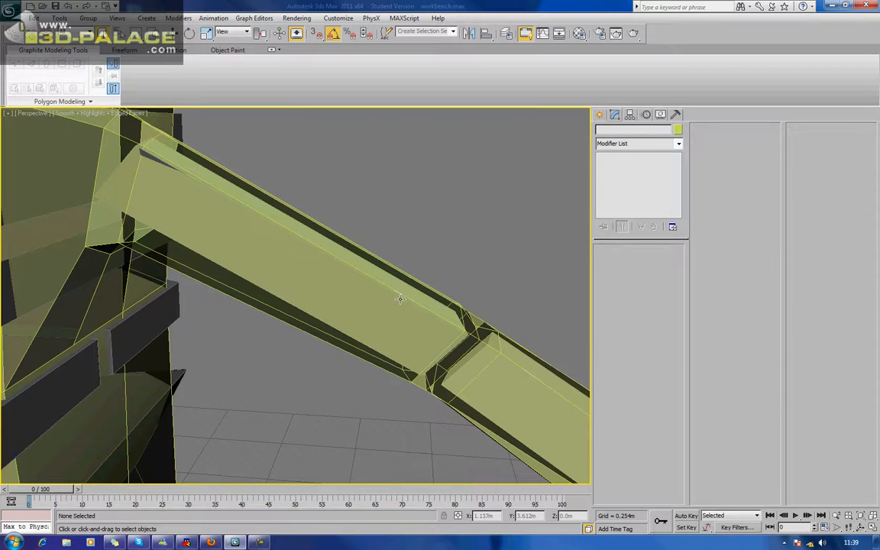
- Select the four elbow-end vertices of the left upper arm rig box and set the move coordinate system to Screen
left_click(398, 298)
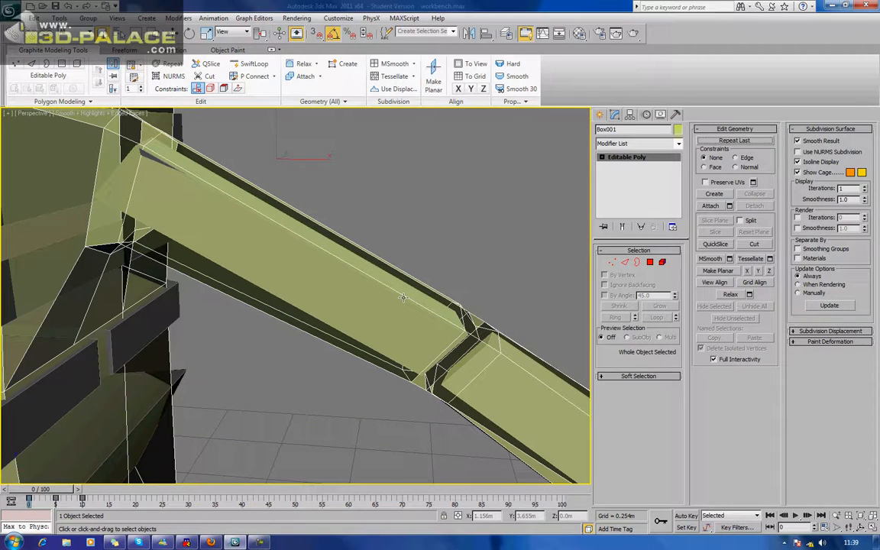
left_click(402, 298)
middle_click_drag(410, 298, 321, 247, "alt")
middle_click_drag(259, 287, 258, 297, "alt")
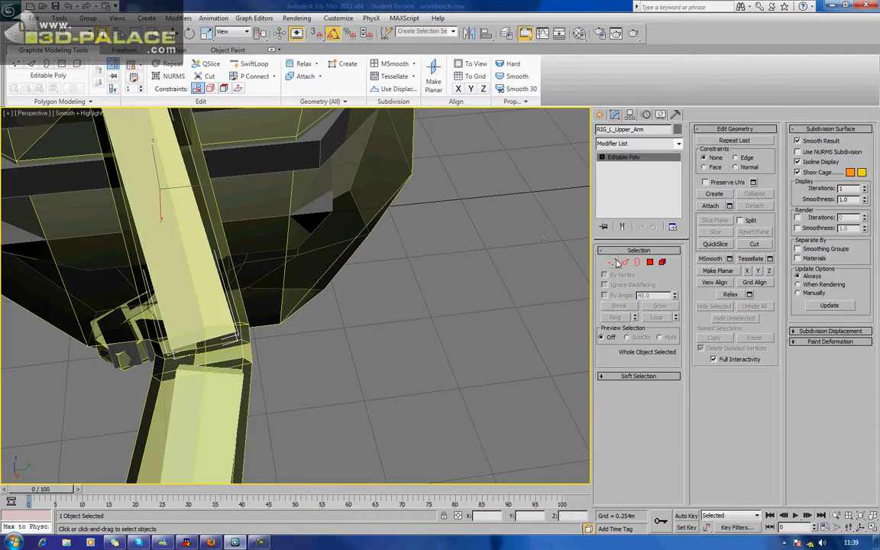
left_click(617, 262)
left_click(233, 32)
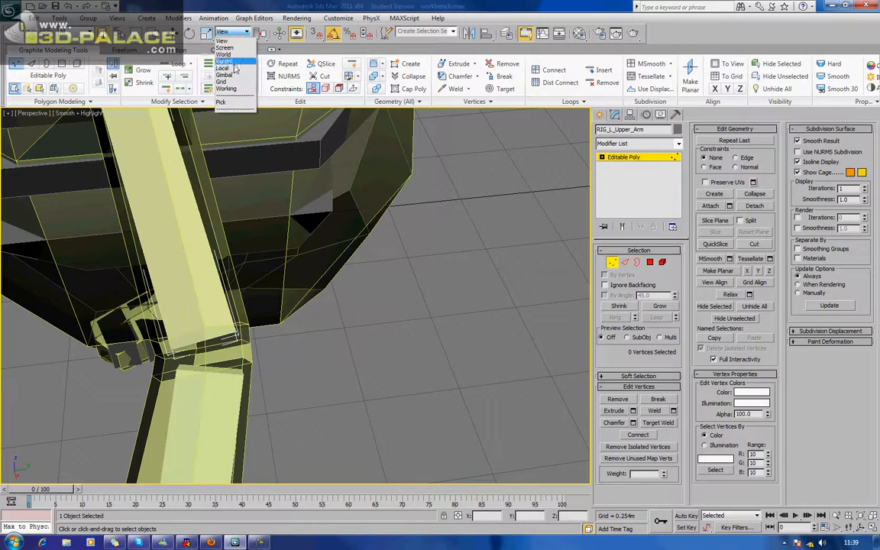
left_click(232, 48)
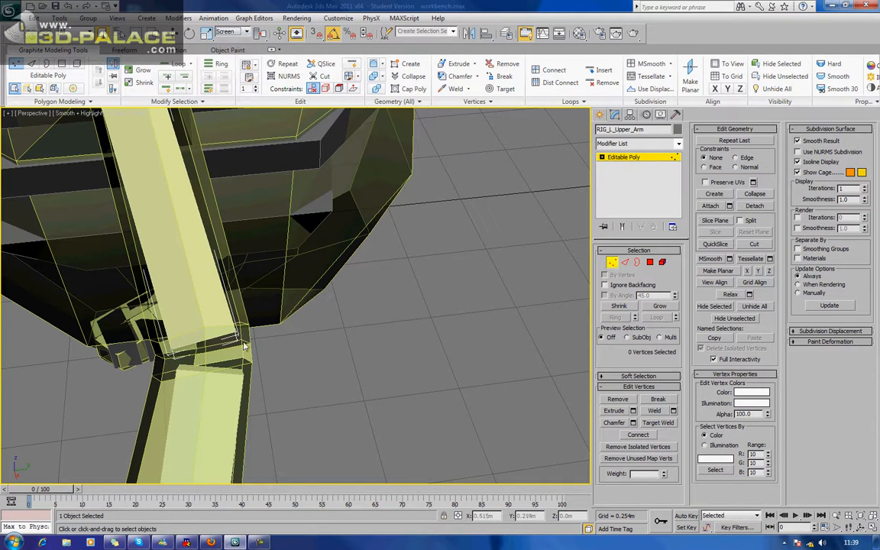
left_click_drag(263, 313, 118, 370)
key("w")
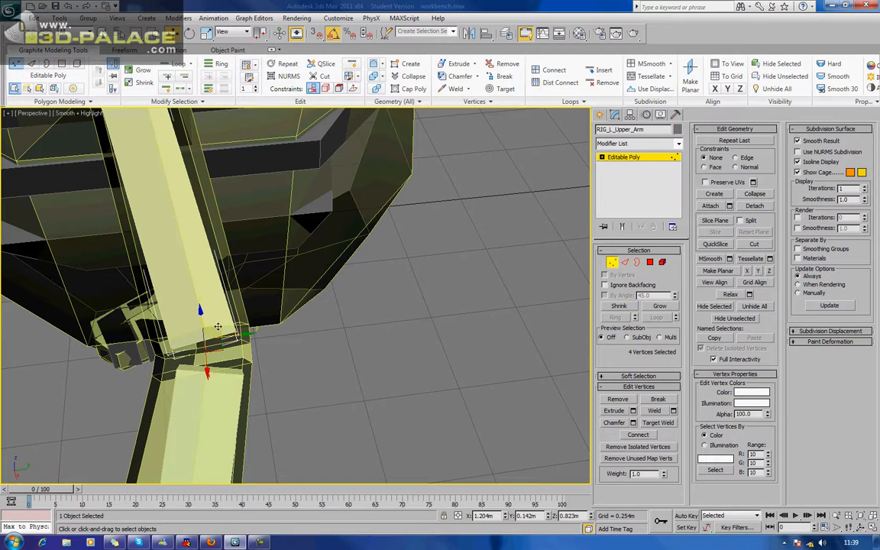
left_click(233, 31)
left_click(232, 49)
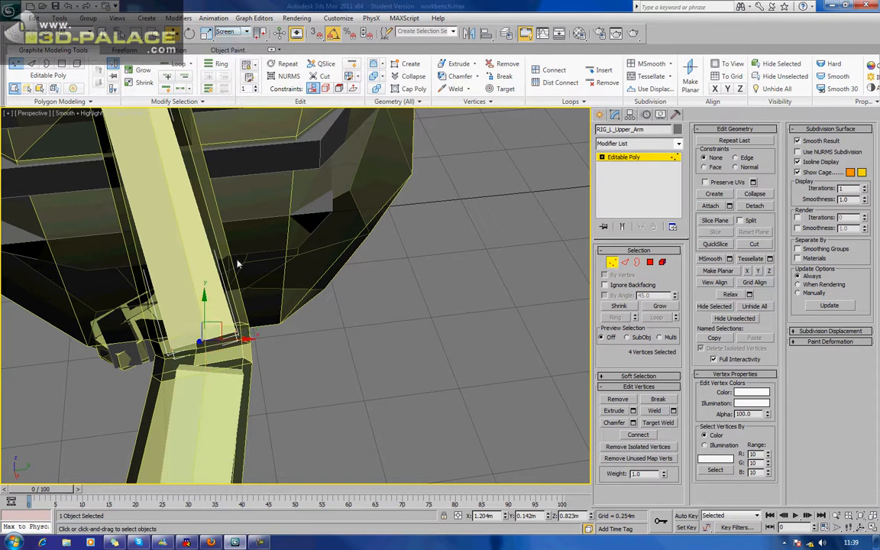
- Try moving the upper arm box's elbow-end vertices in the screen plane from several angles, and leave vertex editing
left_click_drag(217, 328, 202, 272)
middle_click_drag(202, 306, 290, 252, "alt")
left_click_drag(362, 191, 349, 188)
scroll(338, 197, "down", 5)
middle_click_drag(363, 228, 301, 263, "alt")
middle_click_drag(280, 296, 336, 264, "alt")
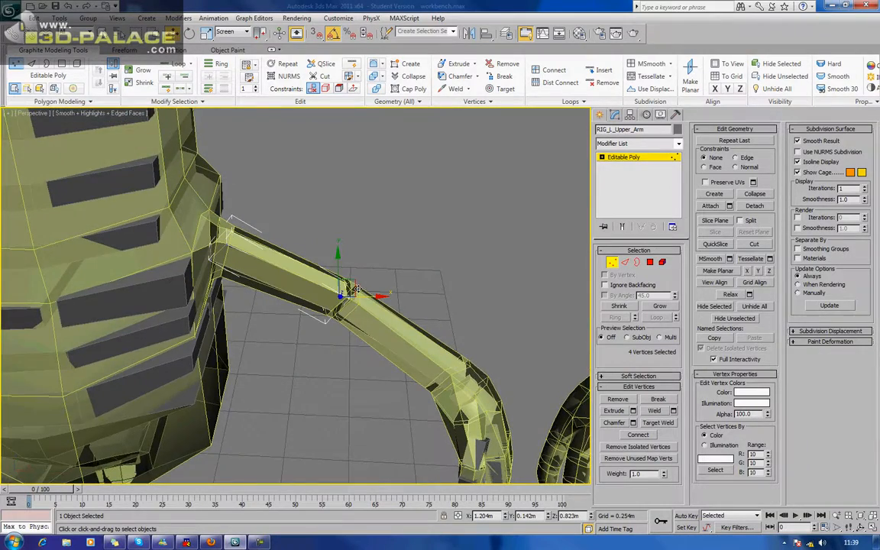
middle_click_drag(370, 324, 336, 229, "alt")
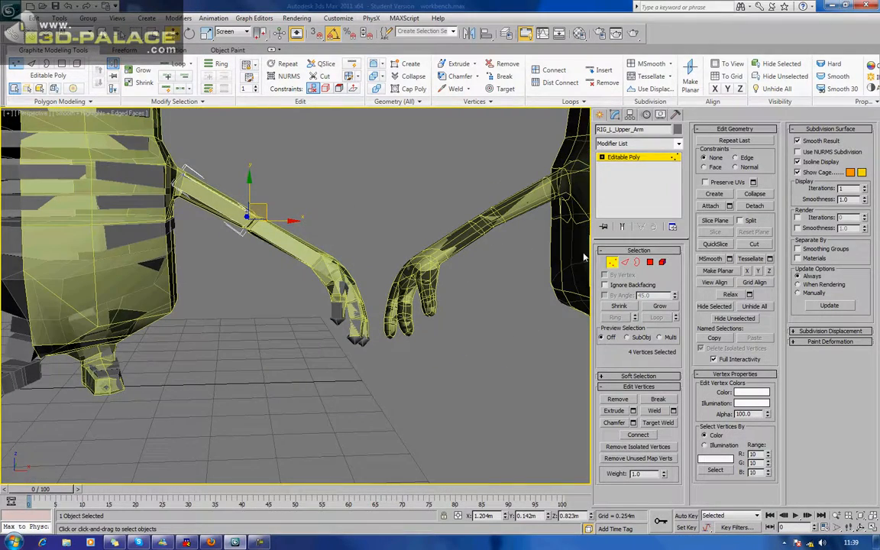
left_click(612, 262)
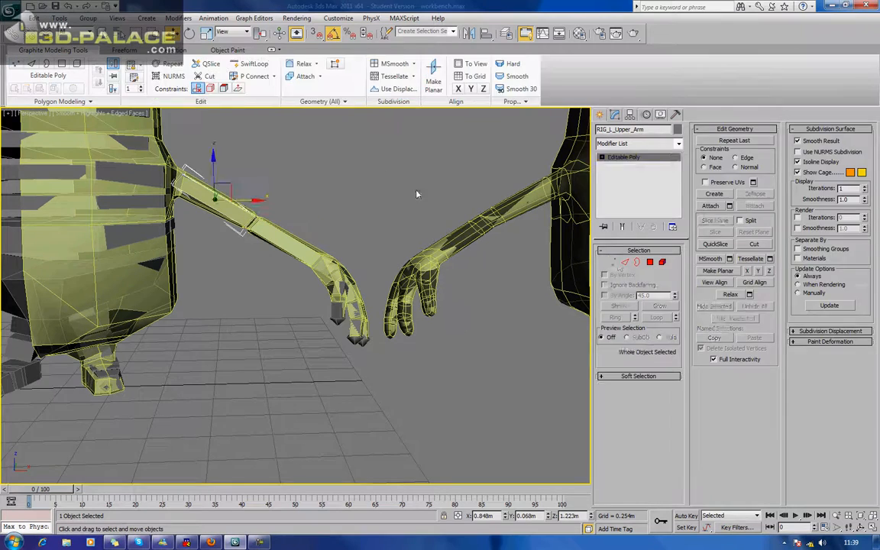
left_click(381, 210)
- Move the body mesh's left hand and wrist vertices toward the elbow in the screen plane to shorten the forearm
middle_click_drag(375, 212, 289, 256, "alt")
left_click_drag(290, 256, 281, 256, "alt")
left_click(279, 314)
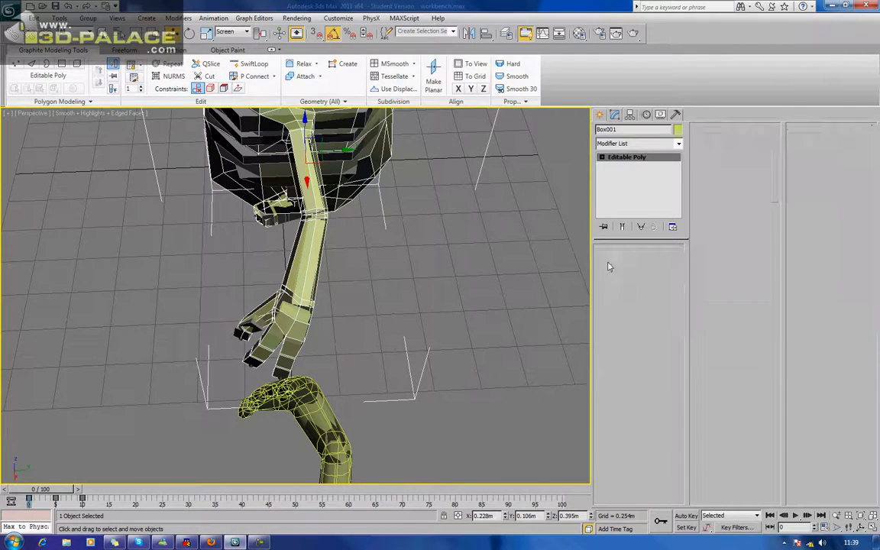
left_click(614, 264)
left_click_drag(160, 303, 341, 395)
left_click_drag(165, 270, 348, 421)
middle_click_drag(348, 350, 434, 298, "alt")
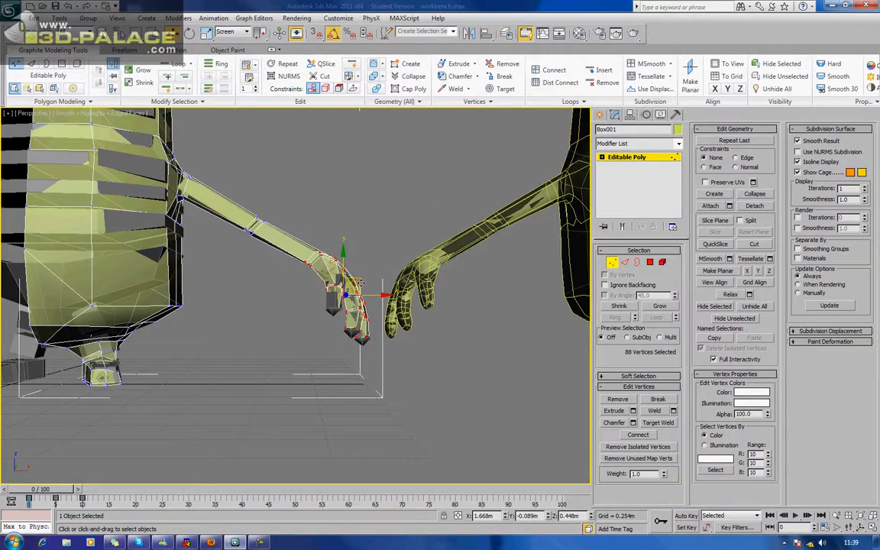
left_click_drag(361, 282, 330, 281)
mouse_move(346, 269)
middle_mouse_down("alt")
mouse_move(256, 299)
mouse_move(224, 348)
mouse_move(343, 285)
middle_mouse_up("alt")
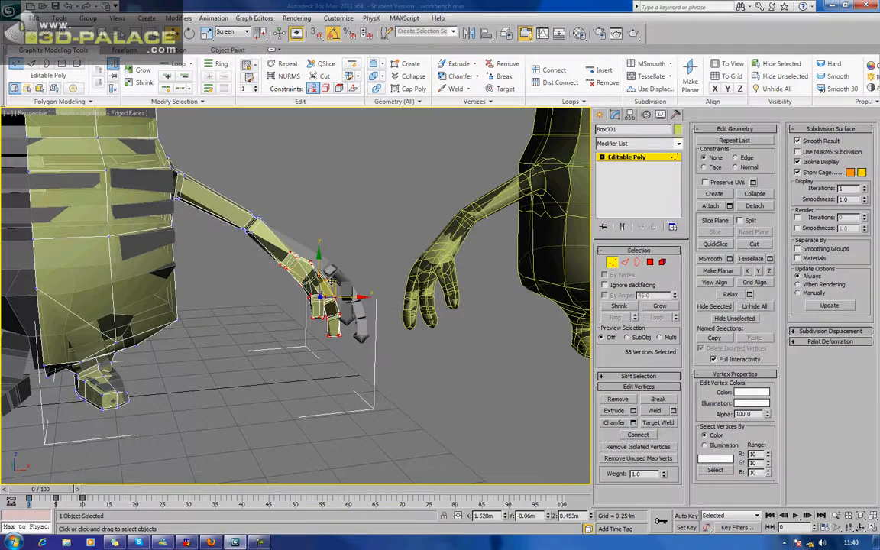
left_click_drag(334, 281, 339, 271)
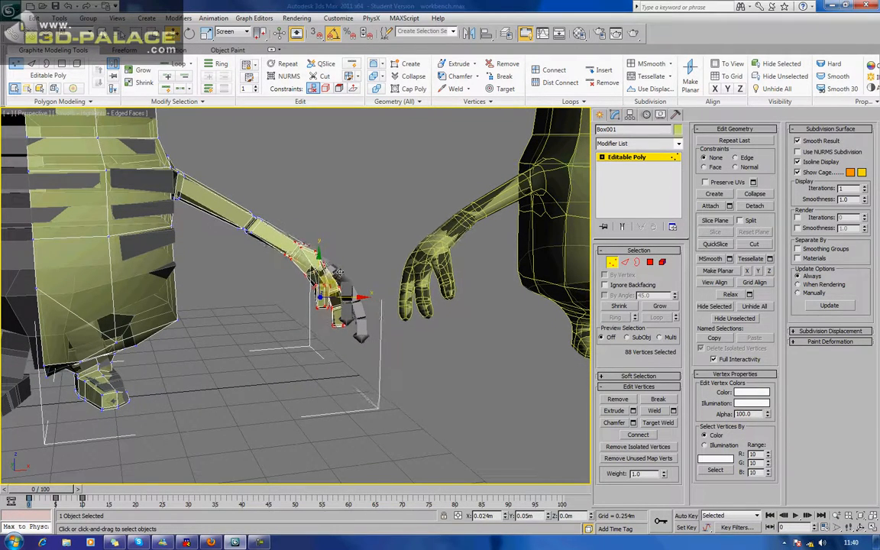
- Clear the hand vertex selection, examine the offset between the hand mesh and its rig boxes, and leave vertex editing
left_click(380, 202)
middle_click_drag(380, 202, 404, 199, "alt")
scroll(403, 198, "down", 5)
middle_click_drag(337, 238, 382, 279, "alt")
scroll(333, 255, "up", 6)
scroll(320, 292, "up", 3)
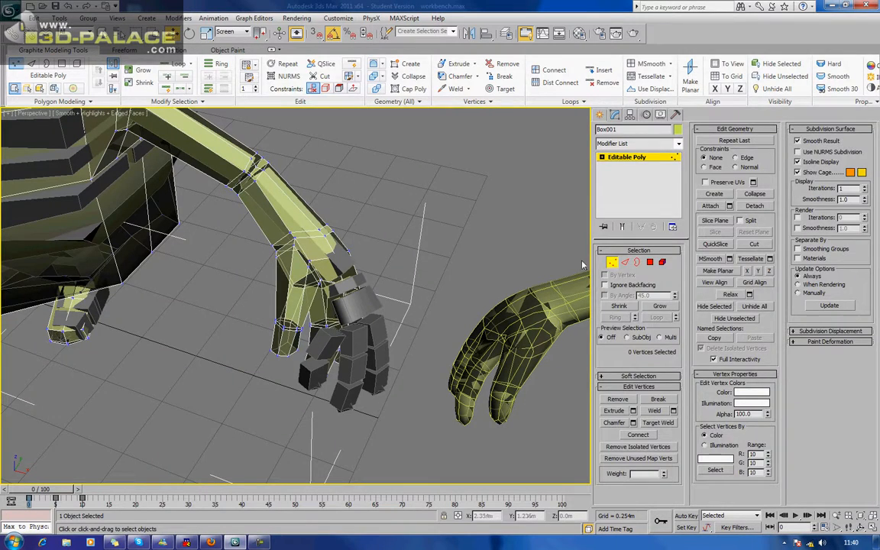
left_click(613, 262)
left_click(341, 266)
middle_click_drag(343, 266, 361, 263, "alt")
left_click_drag(303, 220, 346, 184)
middle_click_drag(345, 189, 431, 223, "alt")
left_click_drag(429, 220, 324, 475)
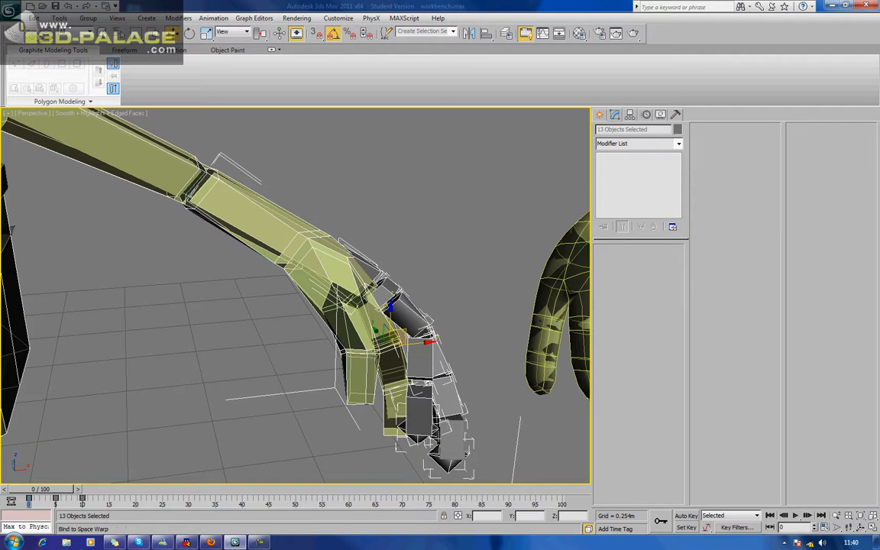
left_click(30, 37)
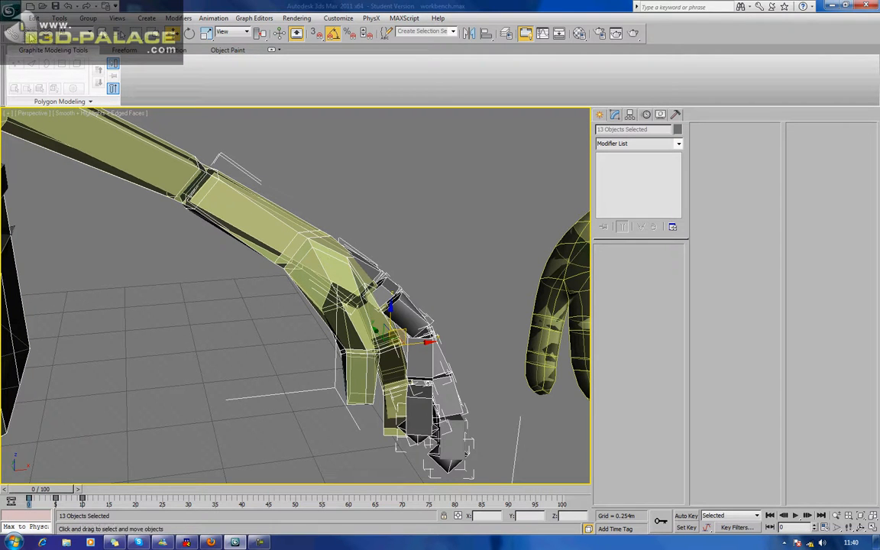
left_click(399, 178)
- Select the left lower arm rig box and set the move coordinate system to Local
middle_click_drag(400, 179, 374, 239, "alt")
left_click(360, 288)
middle_click_drag(360, 288, 363, 228, "alt")
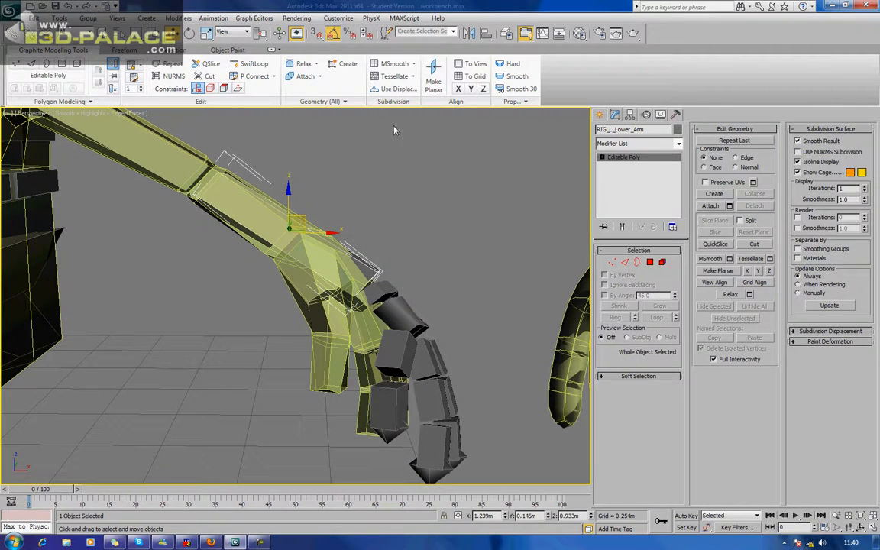
left_click(237, 32)
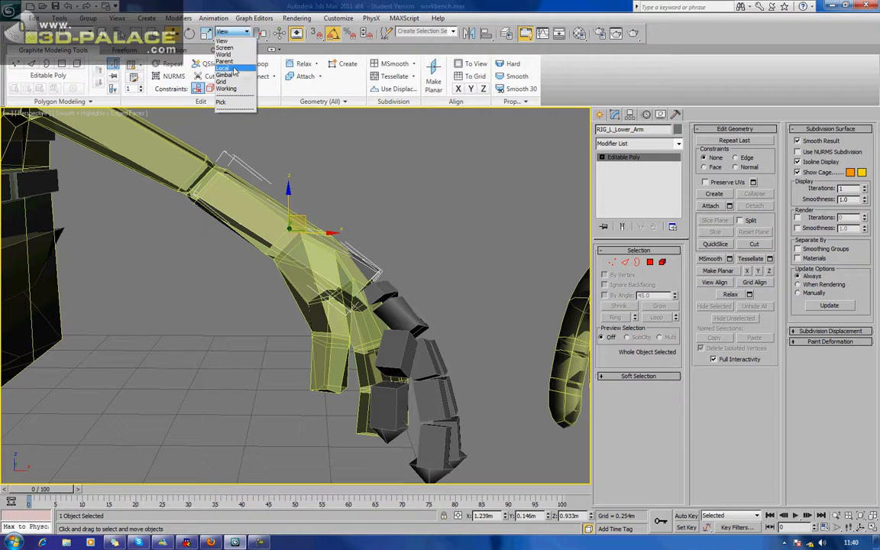
left_click(234, 68)
- Try to scale the left lower arm rig box along its length using the Local coordinate system
left_click(207, 33)
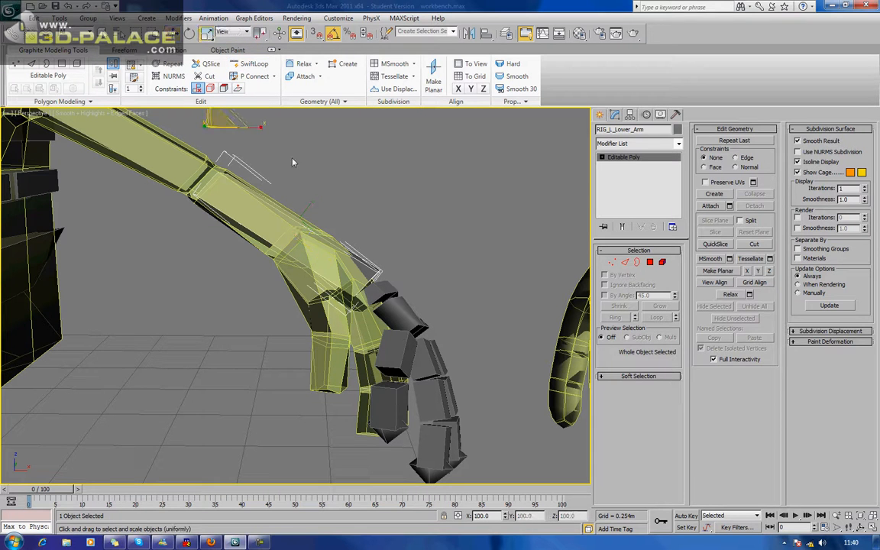
mouse_move(292, 192)
middle_mouse_down("alt")
mouse_move(289, 203)
mouse_move(287, 163)
mouse_move(283, 207)
mouse_move(280, 186)
middle_mouse_up("alt")
left_click(233, 32)
left_click(218, 67)
scroll(282, 207, "down", 3)
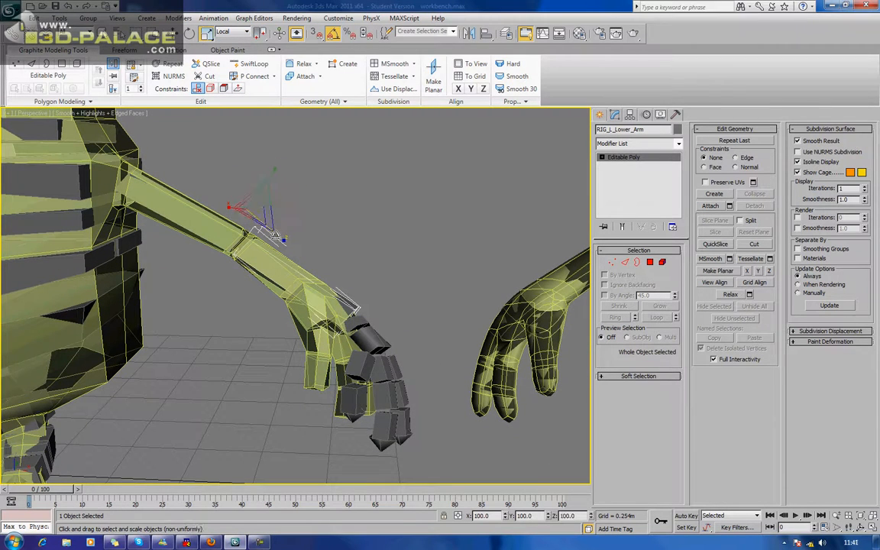
mouse_move(279, 234)
left_mouse_down()
mouse_move(261, 223)
mouse_move(273, 243)
left_mouse_up()
mouse_move(315, 247)
middle_mouse_down("alt")
mouse_move(179, 257)
mouse_move(168, 240)
mouse_move(336, 249)
mouse_move(320, 256)
mouse_move(321, 245)
middle_mouse_up("alt")
mouse_move(283, 239)
left_mouse_down()
mouse_move(271, 234)
mouse_move(298, 253)
mouse_move(268, 234)
left_mouse_up()
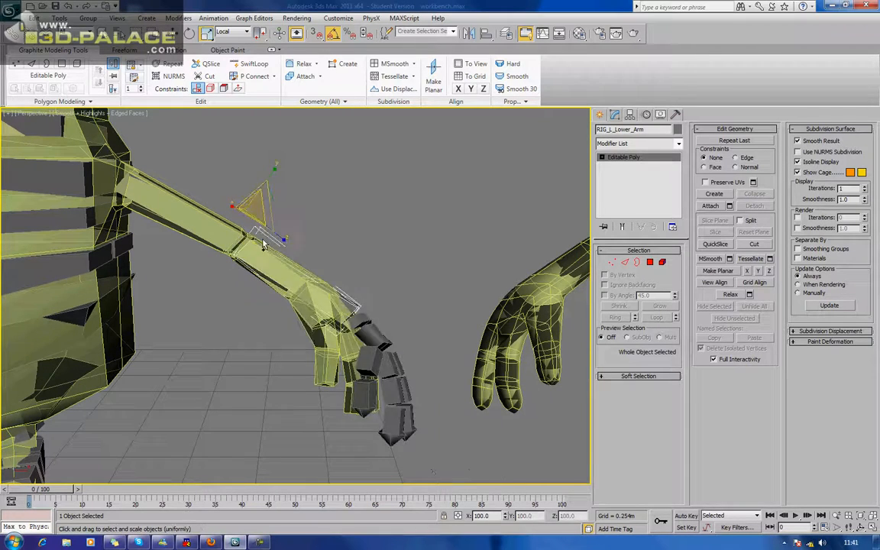
- Move the lower arm rig box's four wrist-end vertices back to the mesh's wrist, and leave vertex editing
middle_click_drag(264, 243, 336, 274, "alt")
key("1")
left_click_drag(321, 383, 237, 334)
key("e")
key("w")
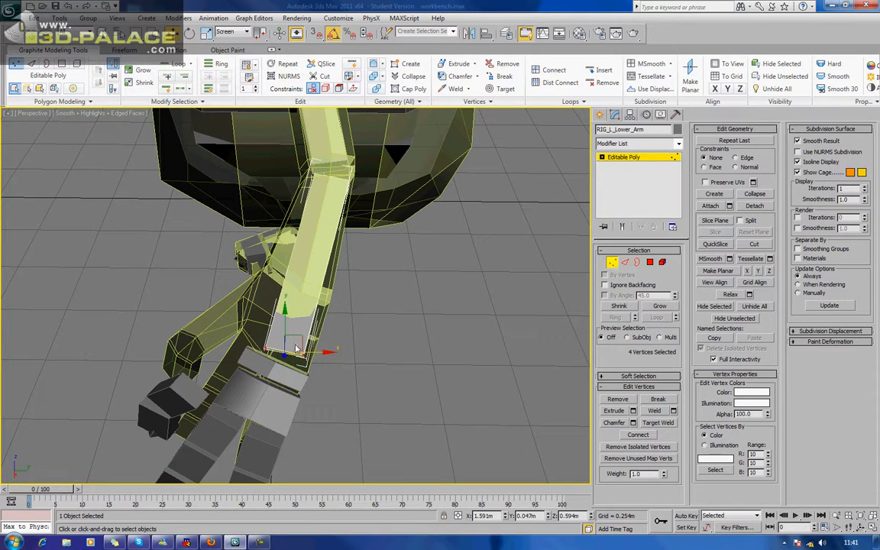
middle_click_drag(300, 350, 396, 277, "alt")
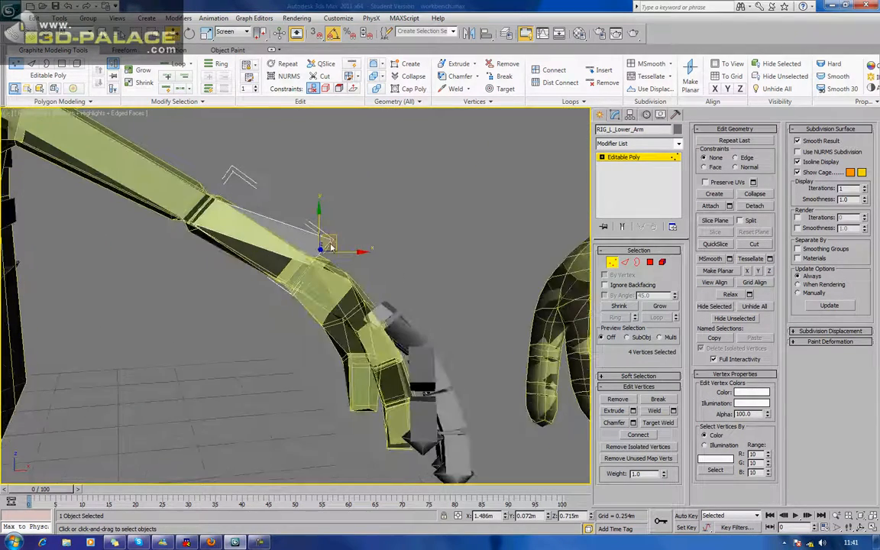
left_click_drag(328, 239, 303, 249)
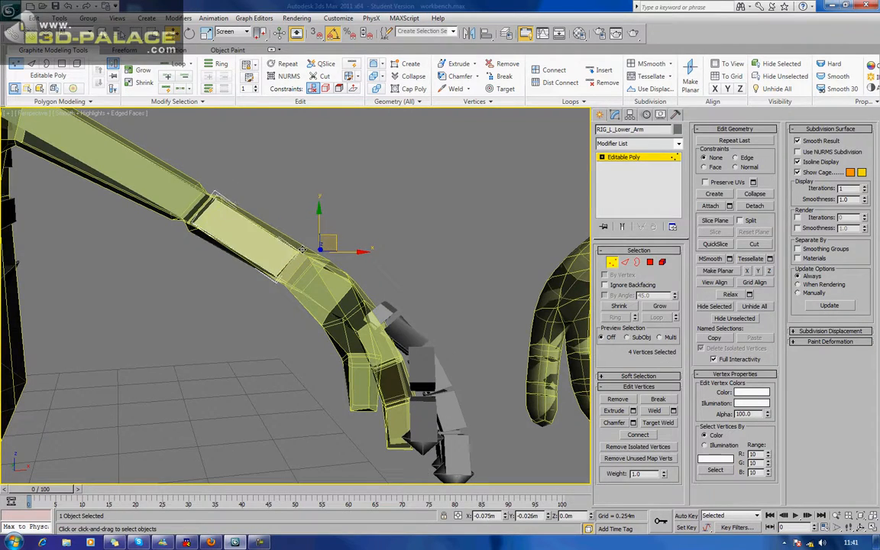
middle_click_drag(337, 257, 294, 287, "alt")
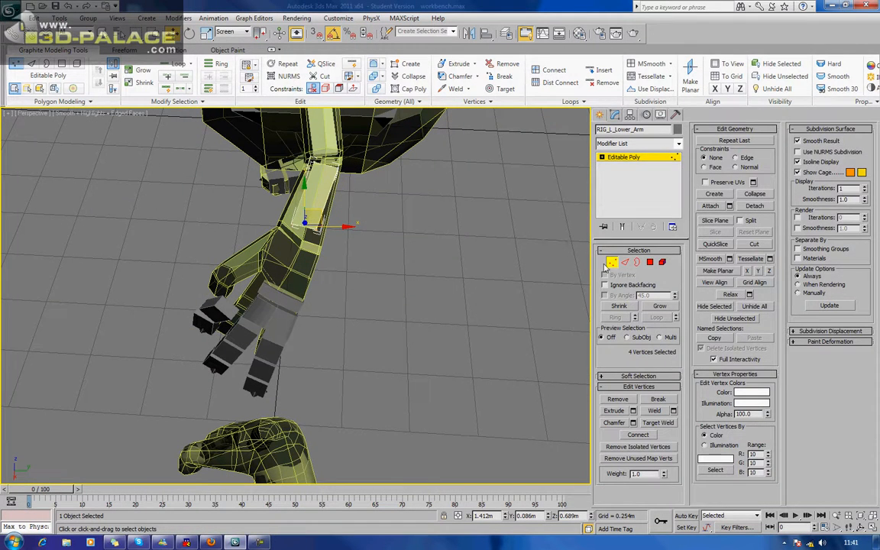
left_click(610, 263)
- Select the left hand and finger rig boxes without the character mesh and move them onto the mesh's hand
left_click_drag(215, 310, 279, 361)
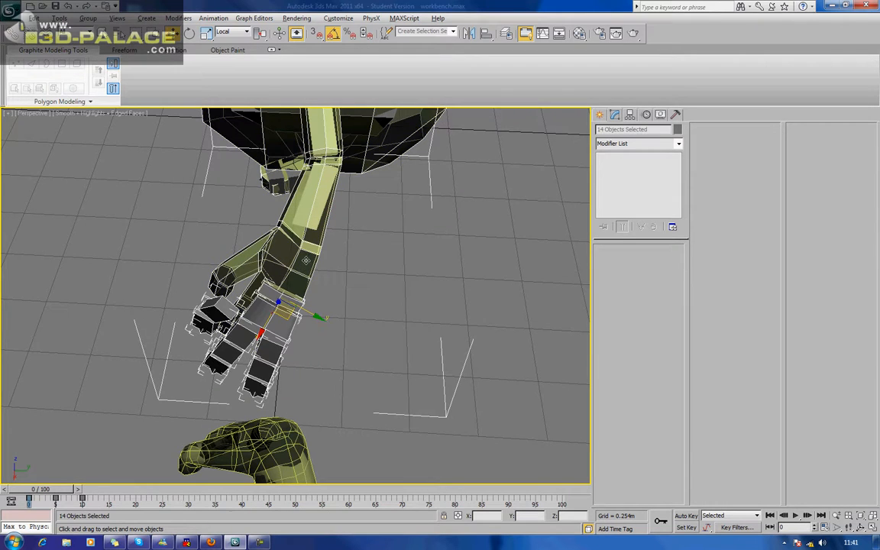
left_click(306, 261, "alt")
middle_click_drag(221, 255, 352, 251, "alt")
scroll(352, 251, "up", 3)
scroll(369, 262, "down", 3)
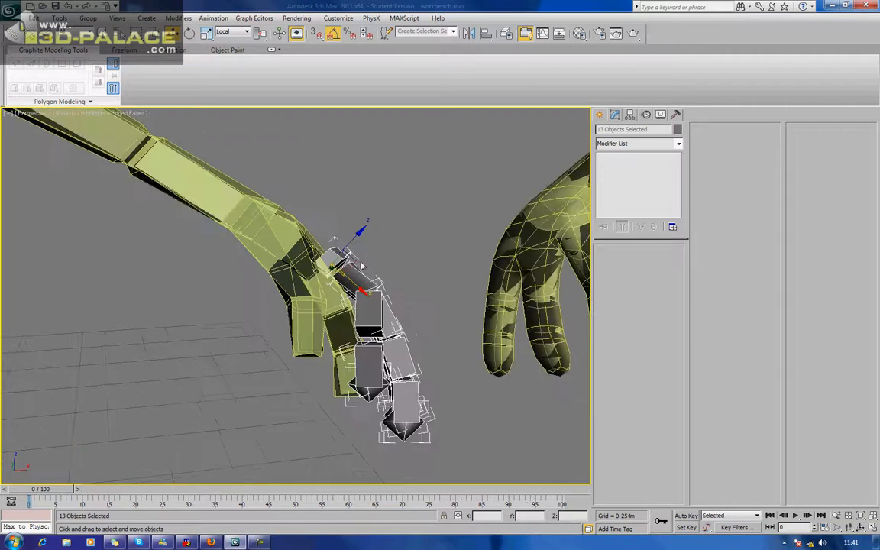
left_click_drag(351, 258, 301, 219)
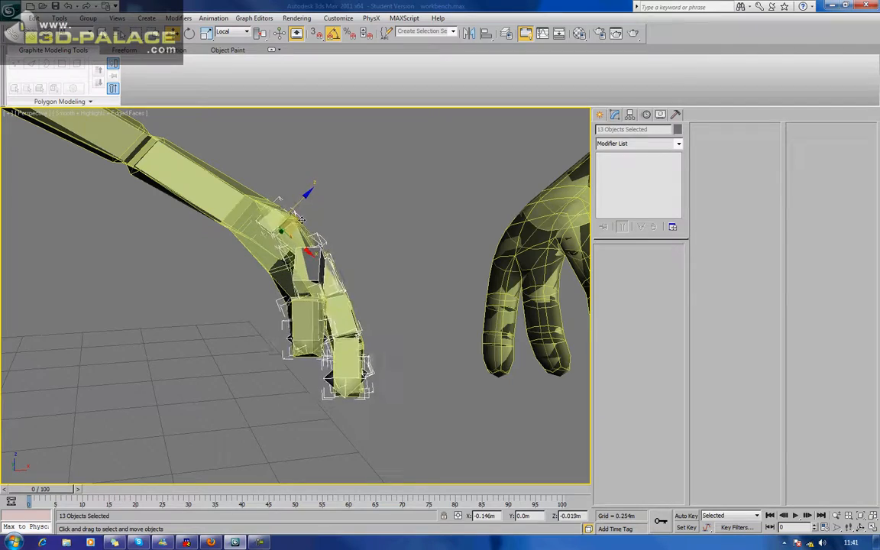
- Fine-tune the left hand rig boxes' position along their local axes to fit inside the hand mesh, and clear the selection
middle_click_drag(353, 248, 207, 313, "alt")
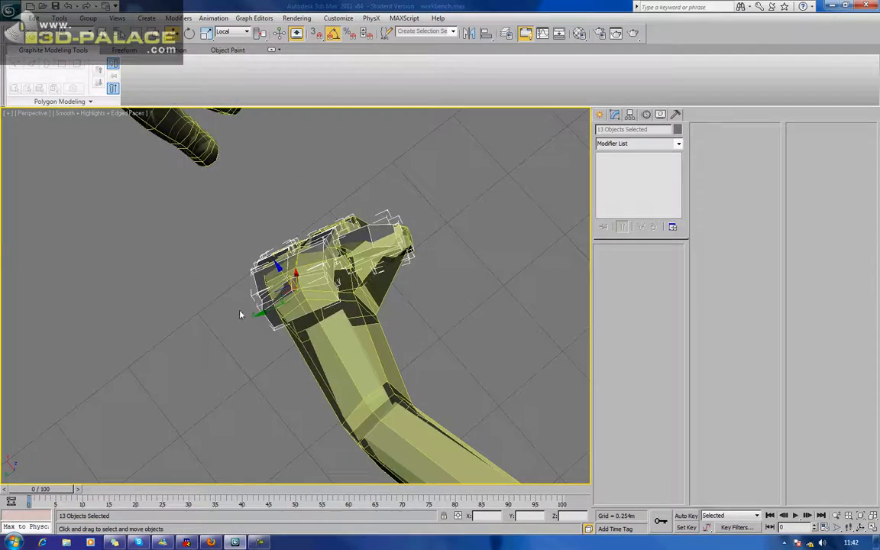
left_click_drag(261, 313, 277, 308)
middle_click_drag(283, 309, 359, 215, "alt")
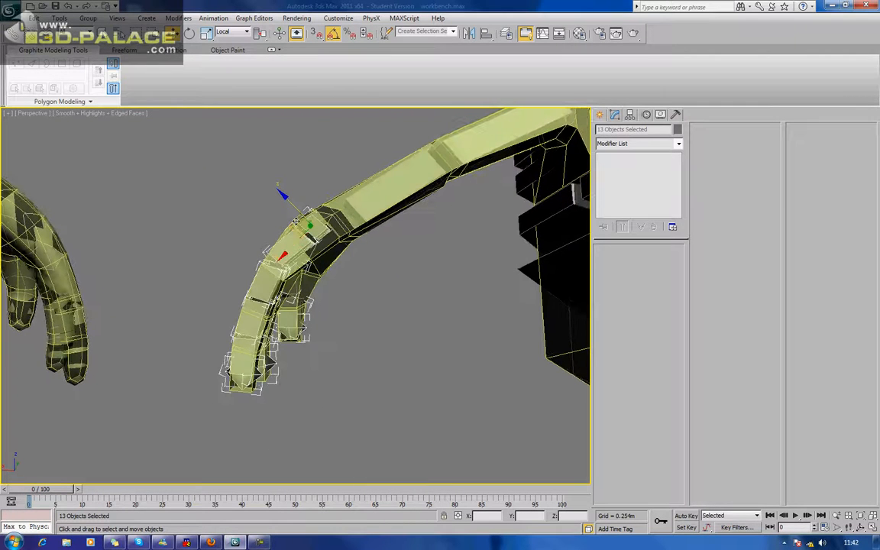
left_click_drag(291, 222, 296, 224)
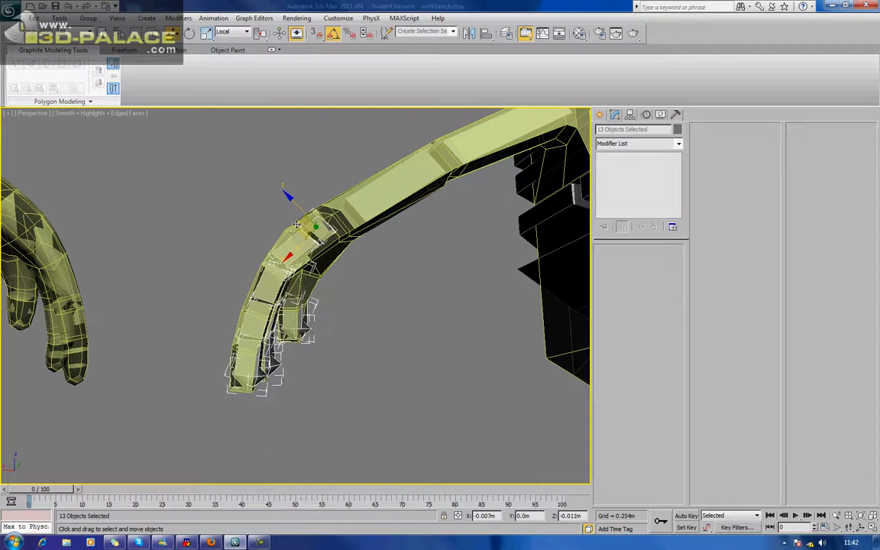
left_click(241, 220)
- Examine the refitted left hand rig boxes up close and the overall proportions of both characters
scroll(227, 226, "down", 3)
middle_click_drag(227, 226, 348, 246, "alt")
scroll(343, 247, "up", 8)
middle_click_drag(247, 265, 284, 294, "alt")
scroll(290, 300, "down", 4)
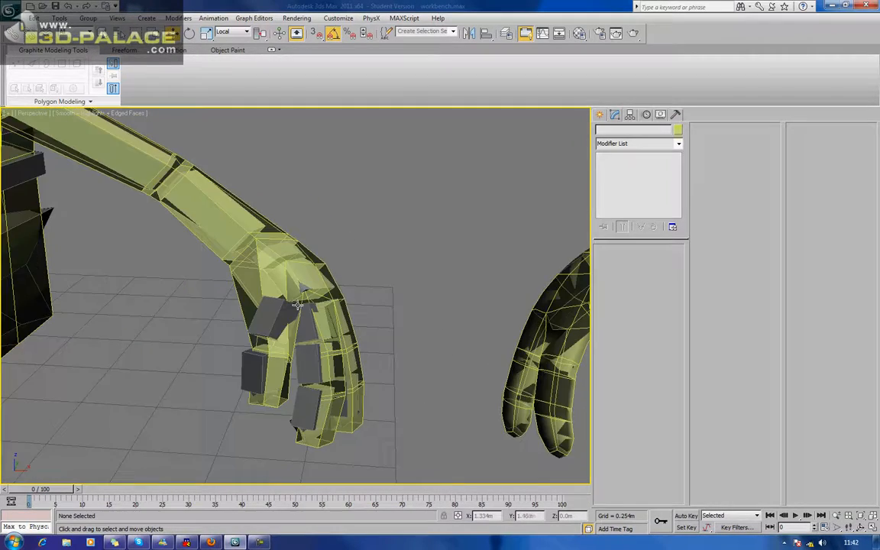
scroll(296, 306, "down", 10)
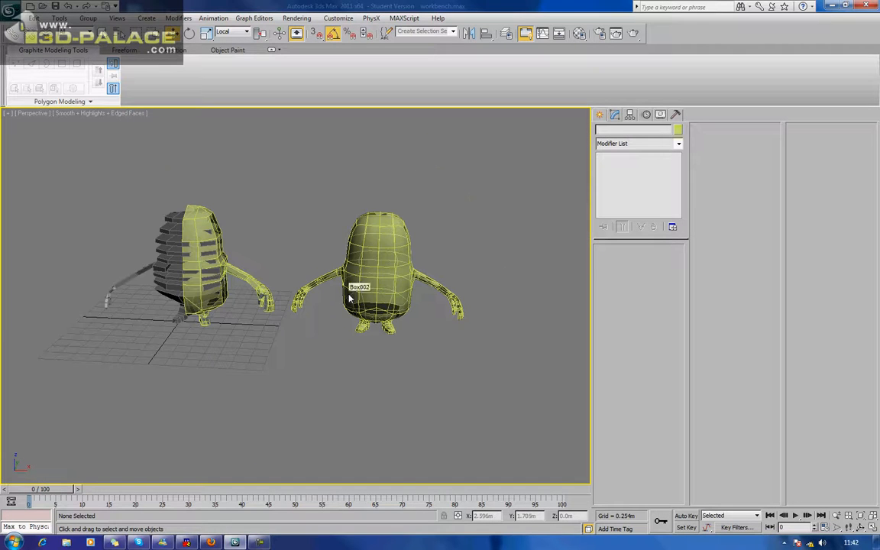
scroll(375, 285, "up", 4)
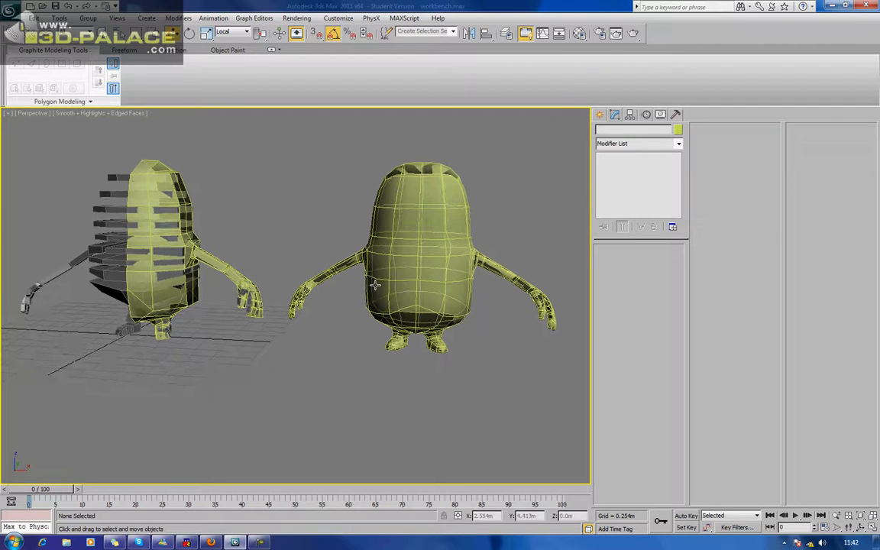
- Go to frame 5 of the animation and inspect the arm and body proportions there
left_click_drag(56, 491, 80, 490)
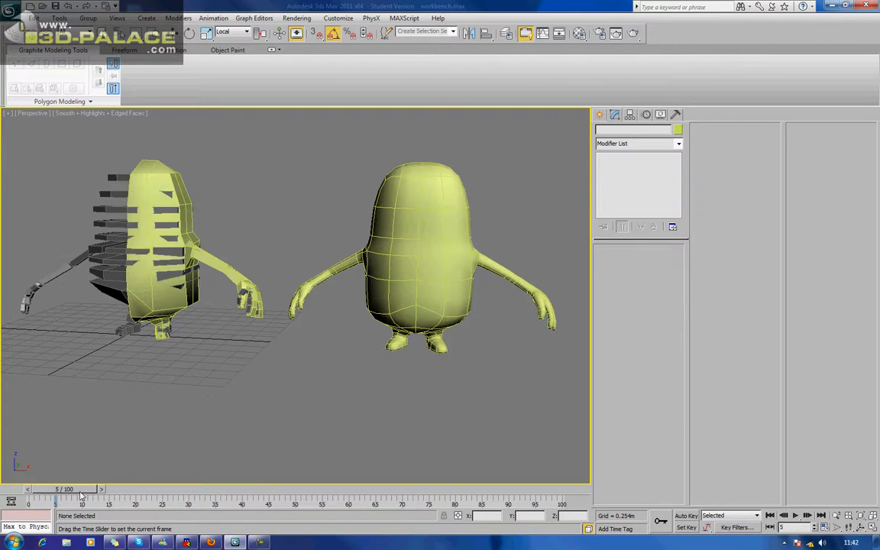
mouse_move(296, 379)
middle_mouse_down("alt")
mouse_move(316, 395)
mouse_move(403, 403)
mouse_move(486, 386)
mouse_move(526, 355)
mouse_move(518, 310)
mouse_move(564, 331)
mouse_move(594, 319)
mouse_move(308, 387)
mouse_move(318, 348)
mouse_move(285, 397)
mouse_move(290, 374)
middle_mouse_up("alt")
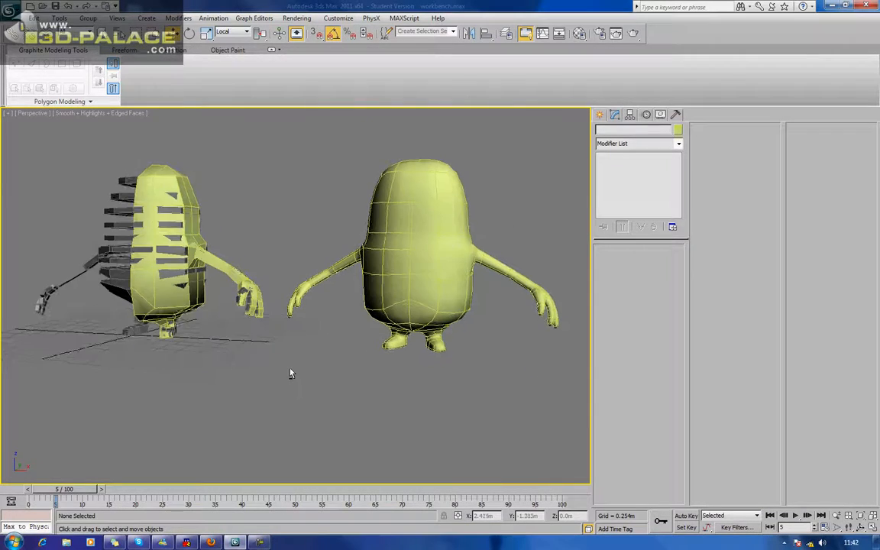
scroll(284, 355, "up", 5)
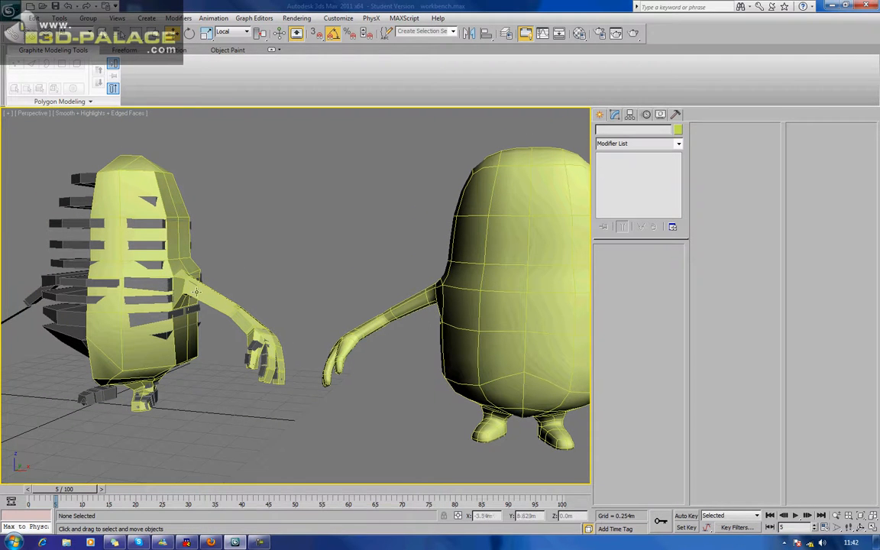
- Try rotating the left upper arm rig box at frame 5, clear the selection, and review both characters
left_click(197, 291)
key("e")
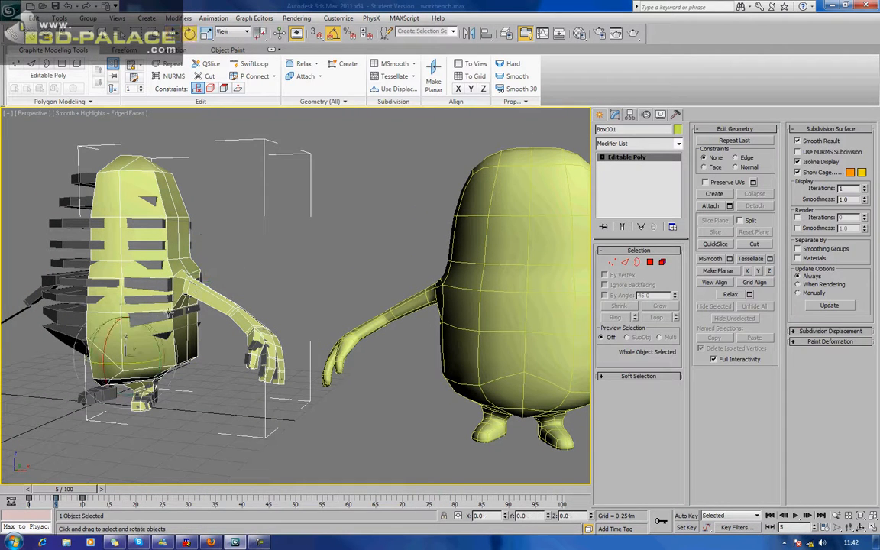
mouse_move(147, 325)
left_mouse_down()
mouse_move(137, 290)
mouse_move(150, 327)
left_mouse_up()
left_click(242, 281)
left_click(209, 296)
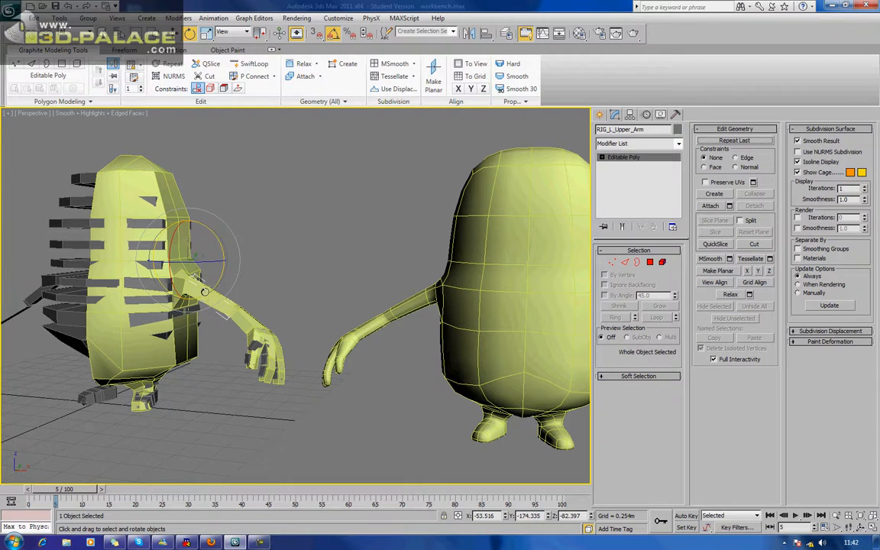
left_click_drag(209, 296, 243, 236)
left_click(278, 222)
middle_click_drag(158, 414, 191, 411, "alt")
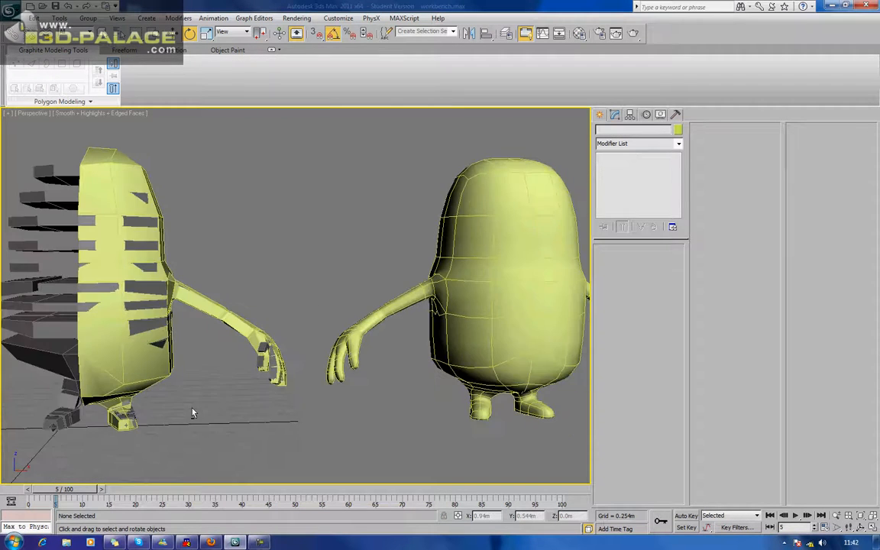
scroll(191, 411, "down", 3)
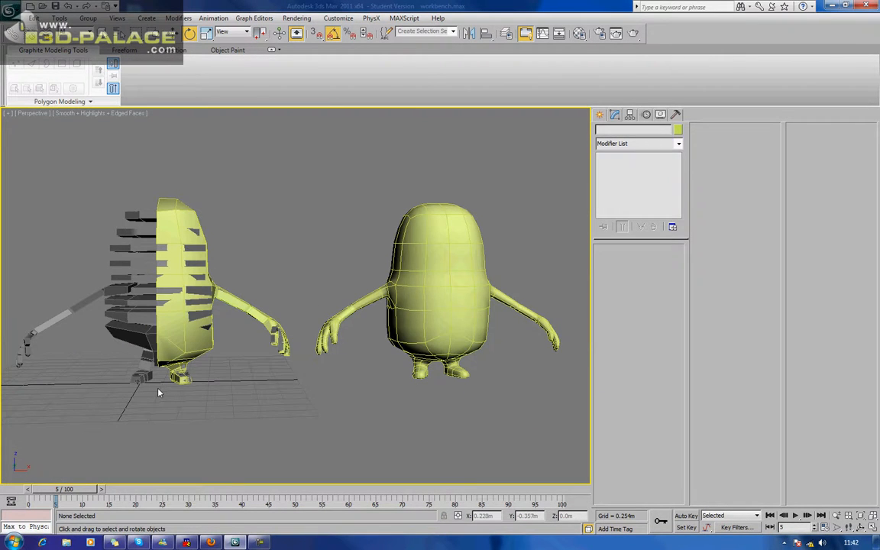